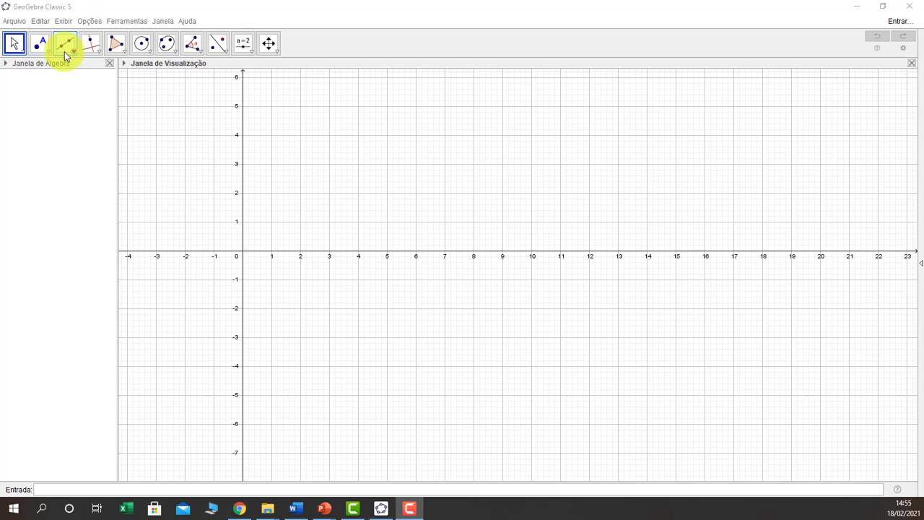
Draw a horizontal segment about 13.6 units long from the origin along the positive x-axis
click(73, 55)
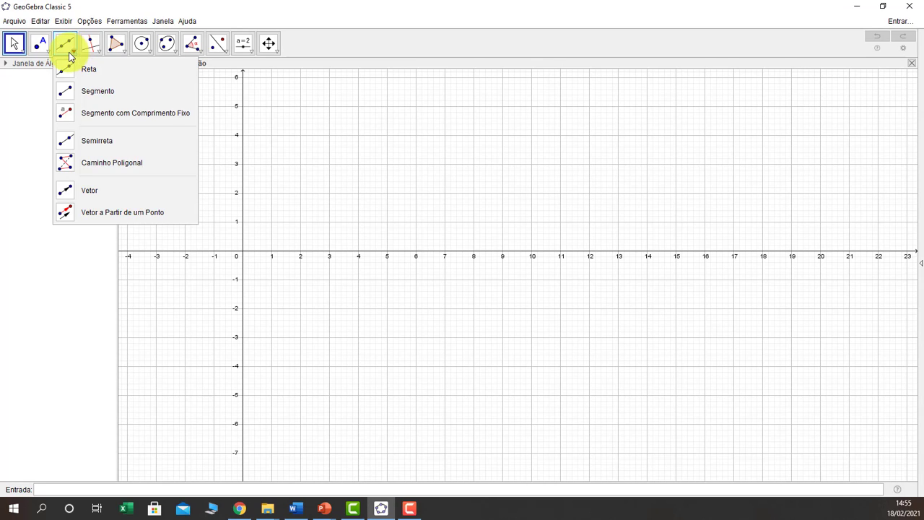
click(103, 95)
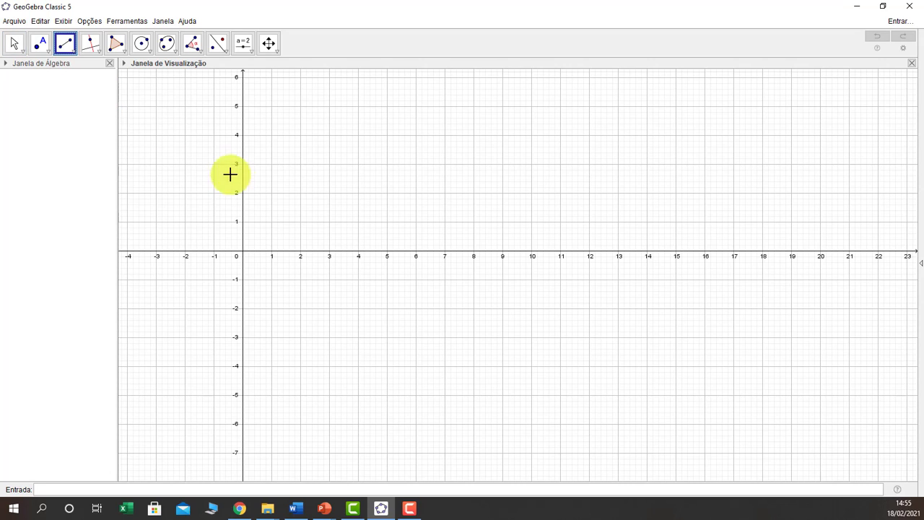
click(243, 255)
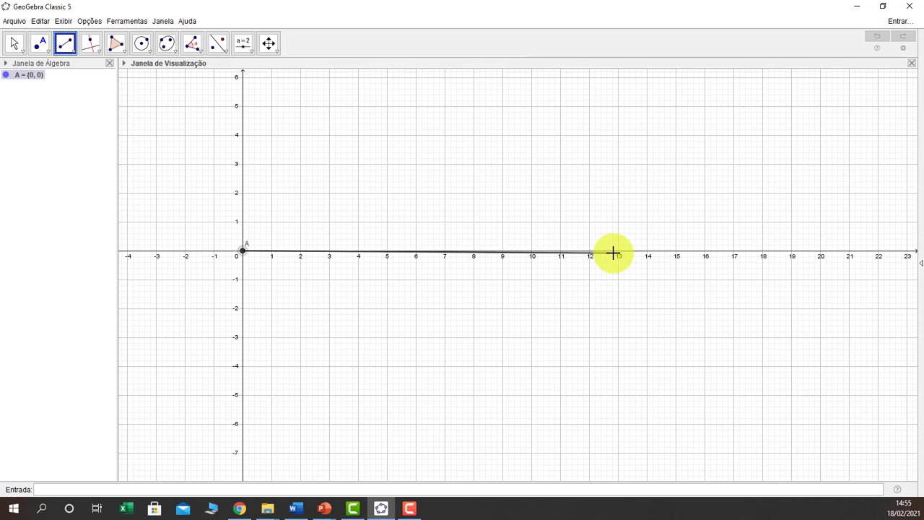
click(635, 254)
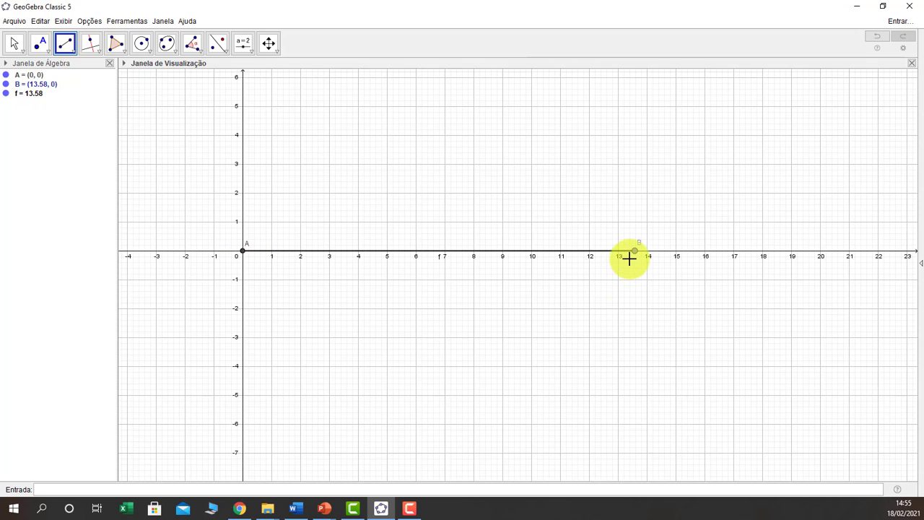
Hide the axes and the grid in the graphics view
click(15, 45)
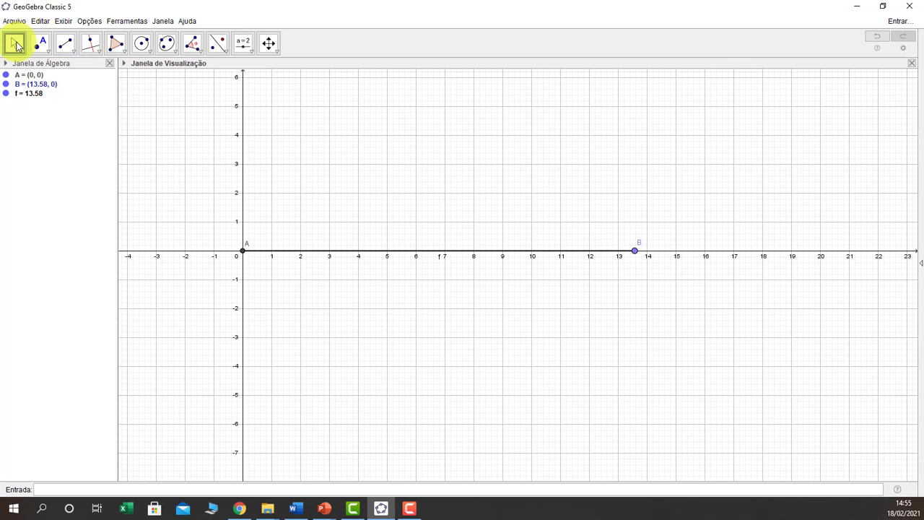
right_click(476, 167)
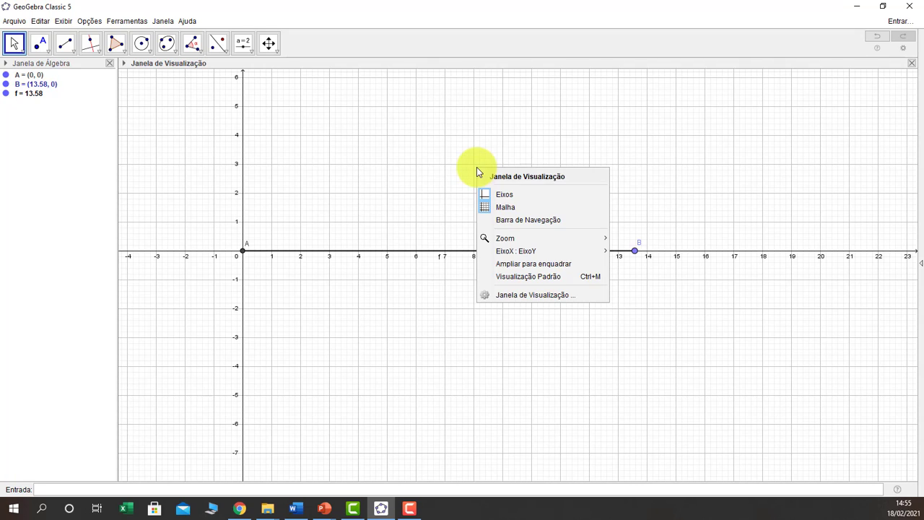
click(502, 195)
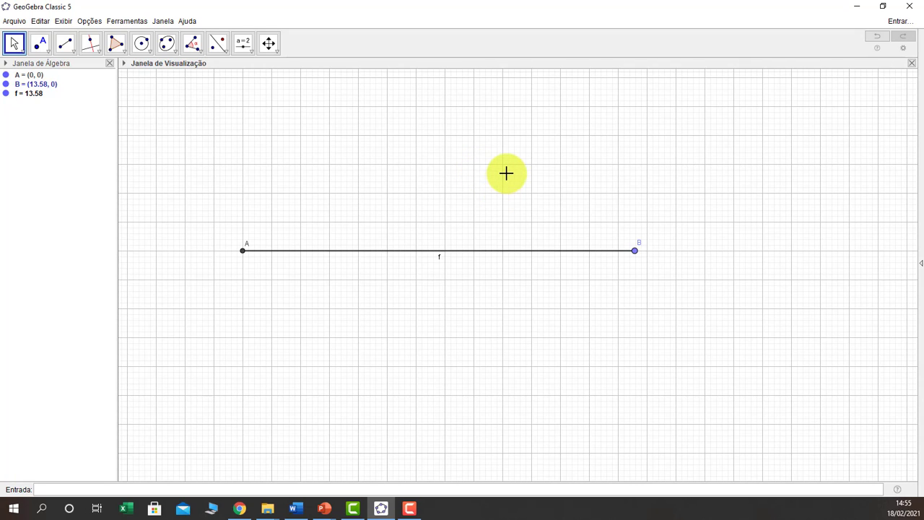
right_click(506, 173)
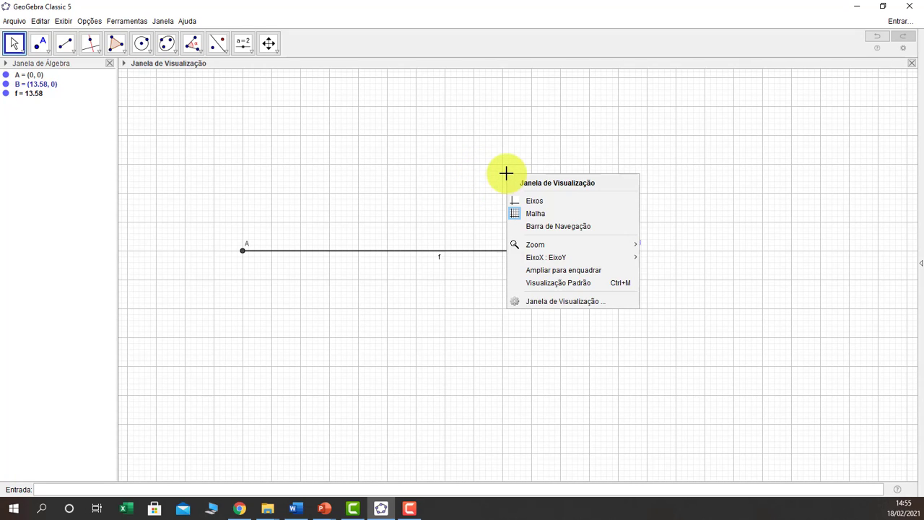
click(530, 214)
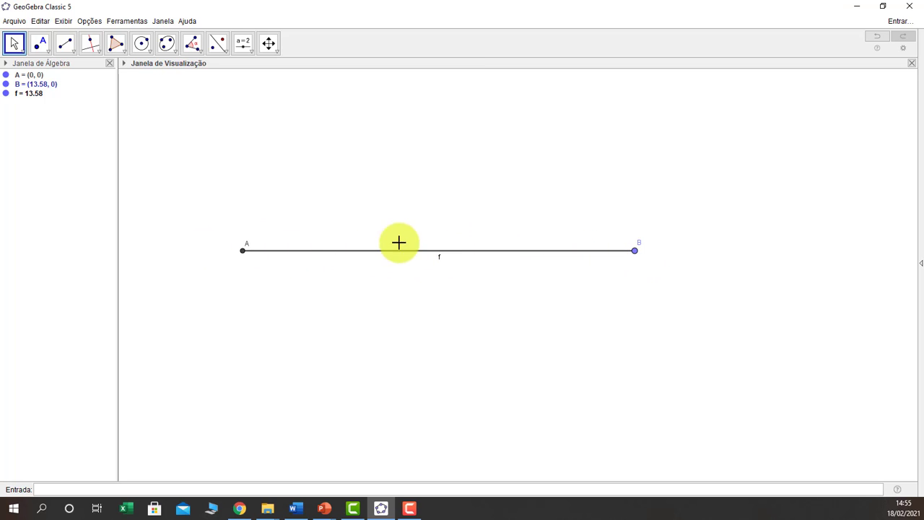
Hide the label of segment AB and deselect it
click(449, 256)
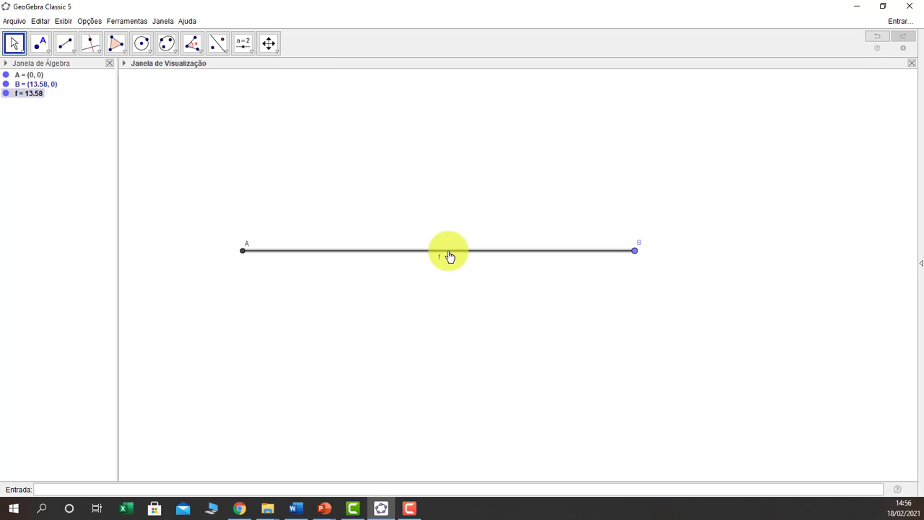
right_click(448, 250)
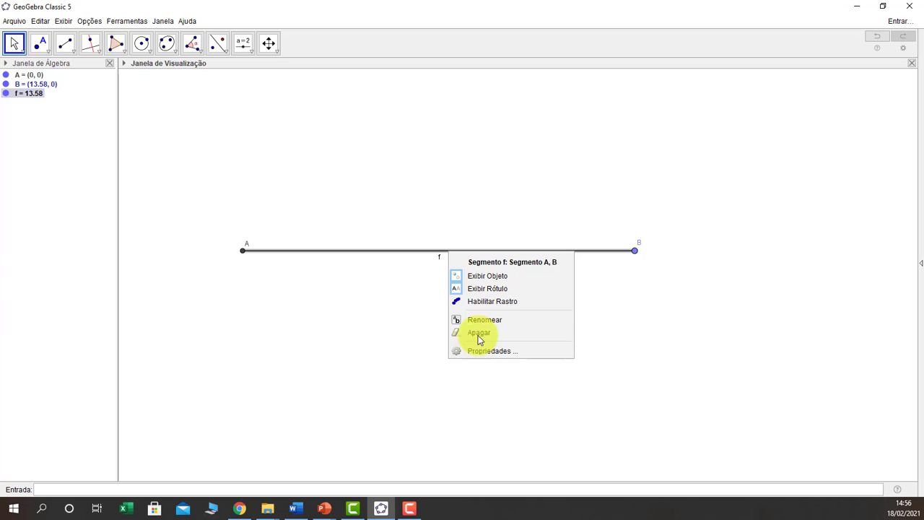
click(491, 289)
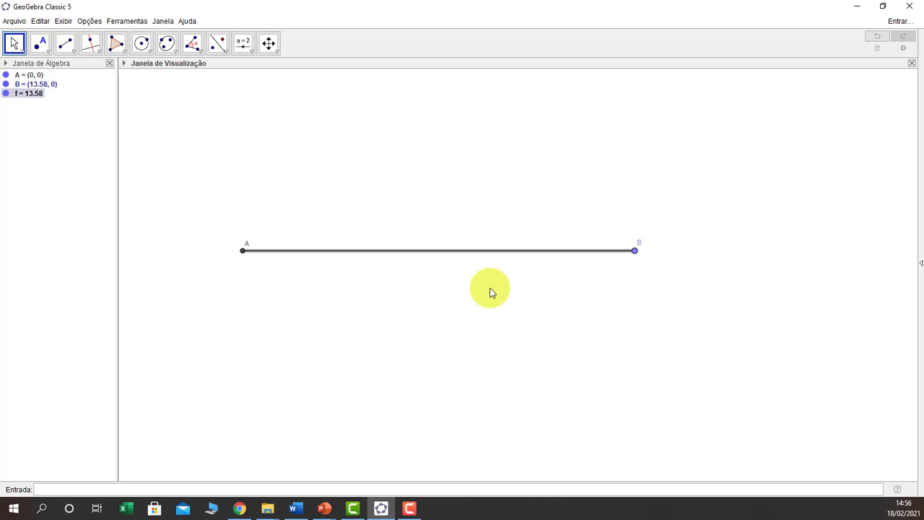
click(452, 290)
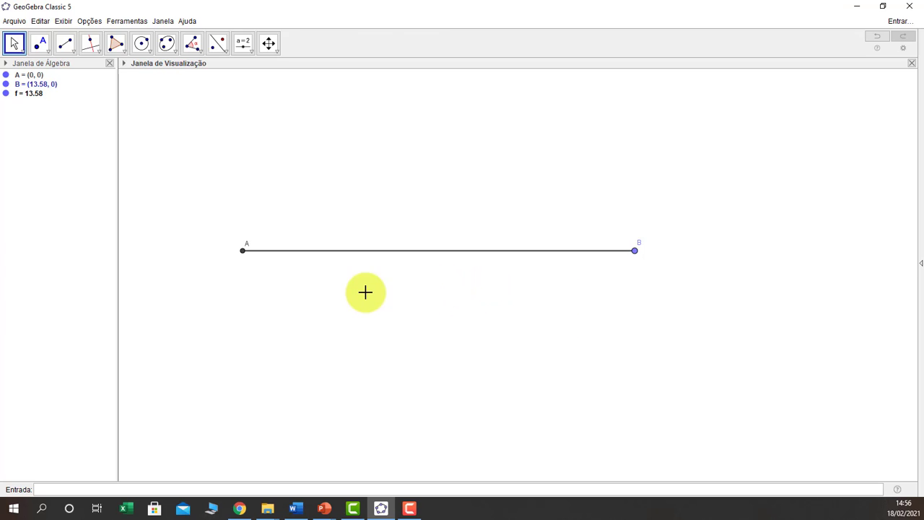
Set the style of both endpoints A and B to a solid dot with point size 3
click(245, 254)
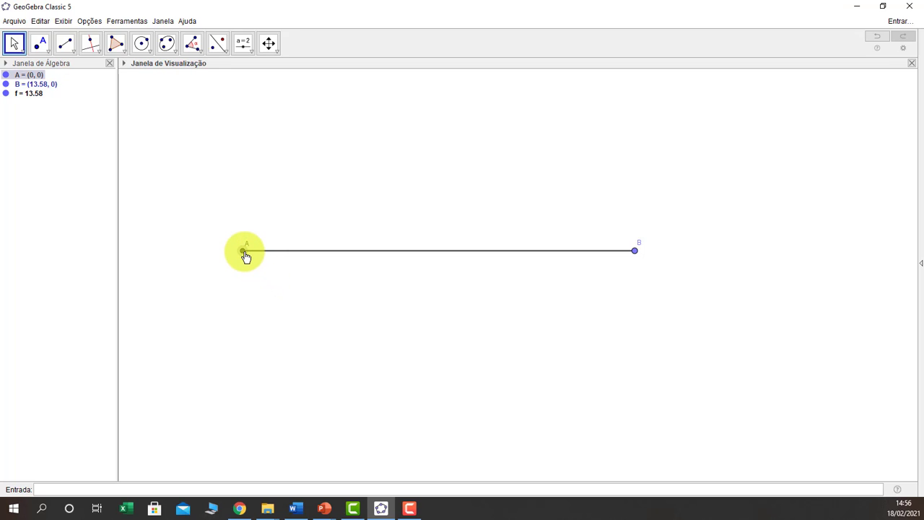
ctrl+click(635, 252)
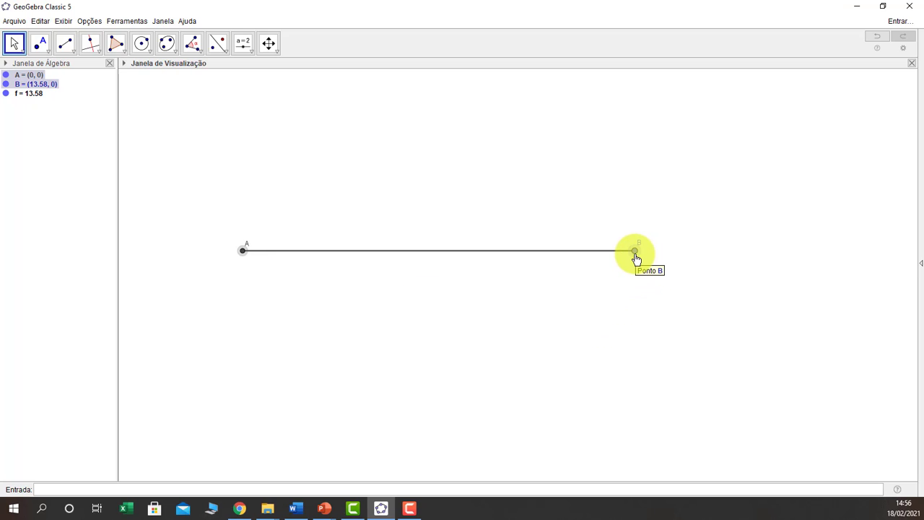
right_click(636, 259)
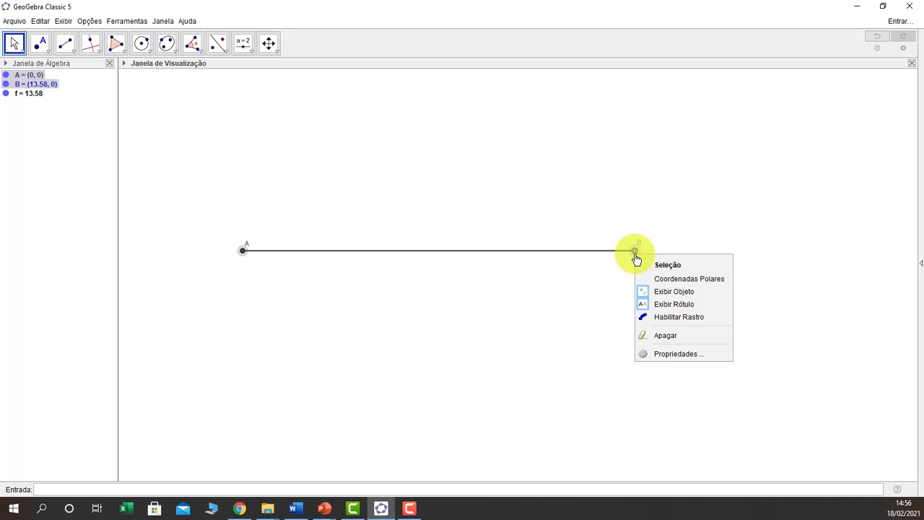
click(663, 356)
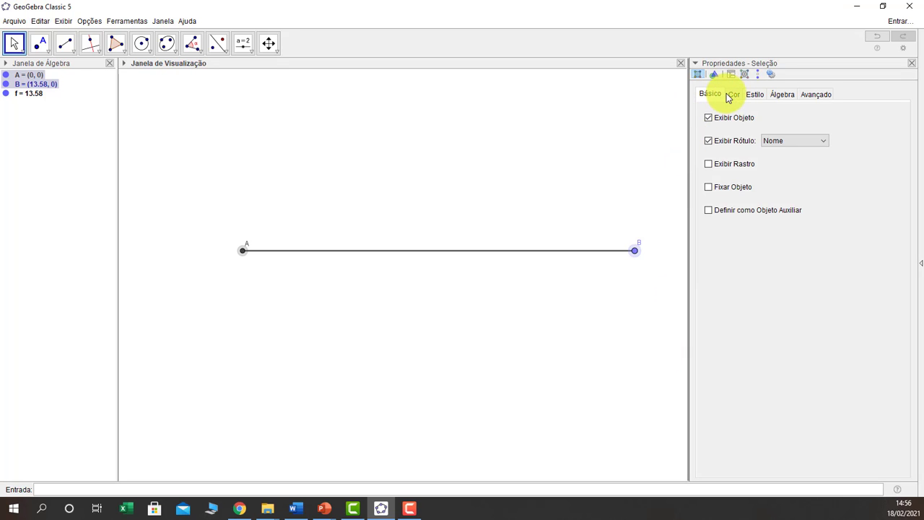
click(755, 94)
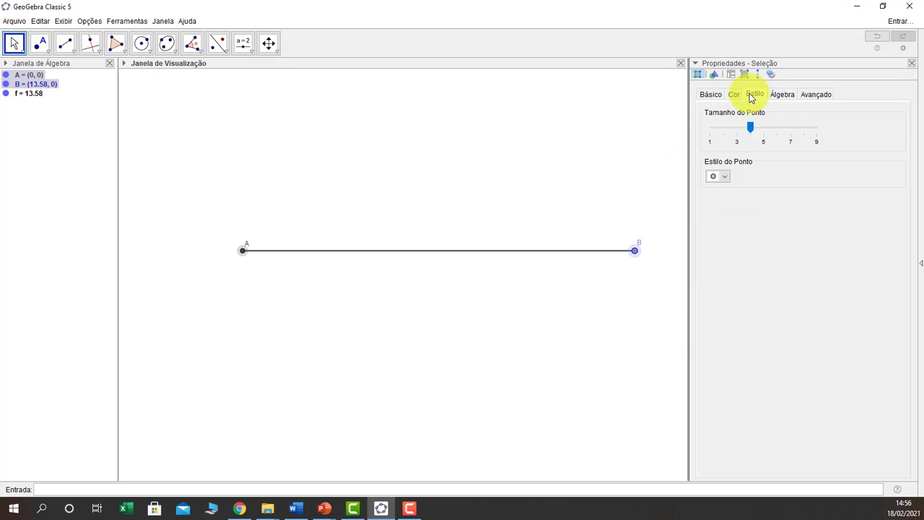
click(728, 184)
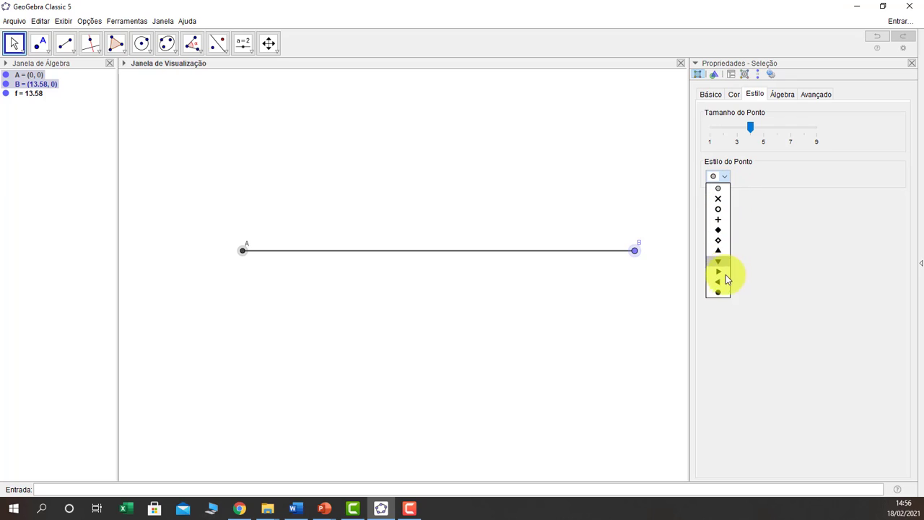
click(722, 292)
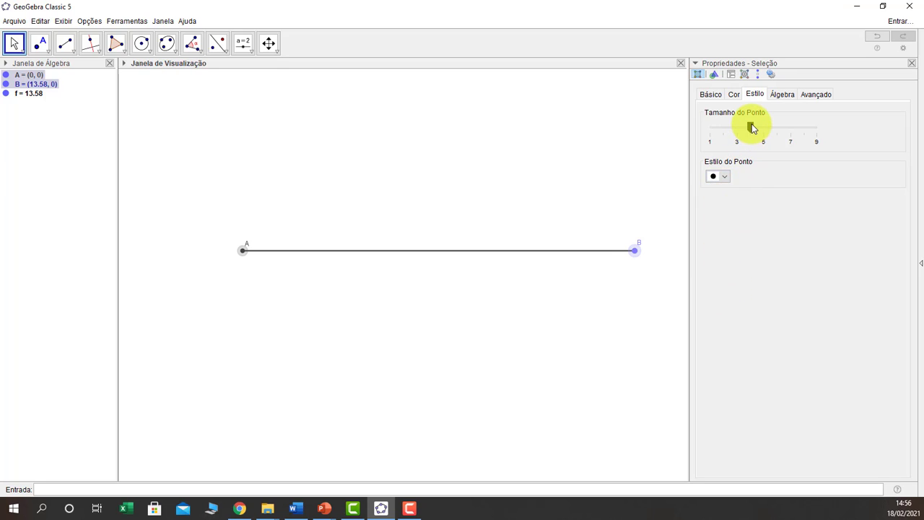
drag(751, 125, 738, 128)
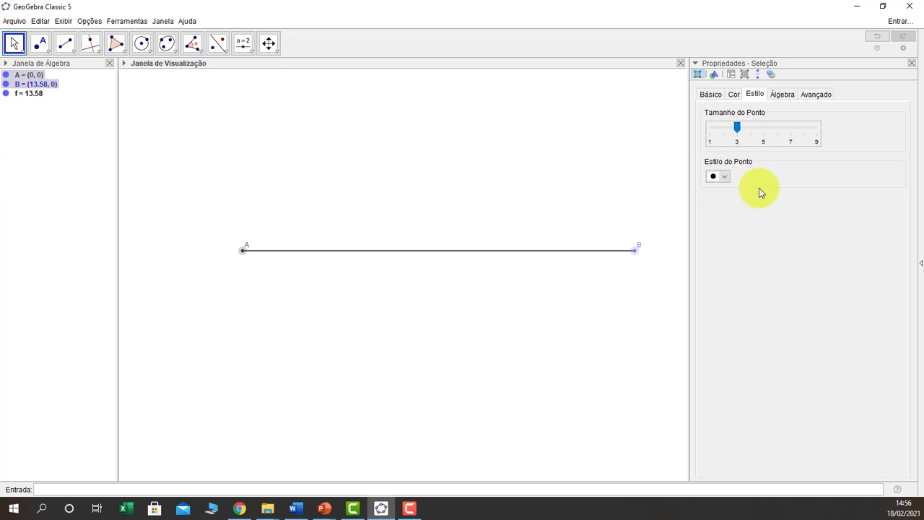
Colour points A and B red (255, 0, 0) and move their labels below the segment's ends
click(734, 95)
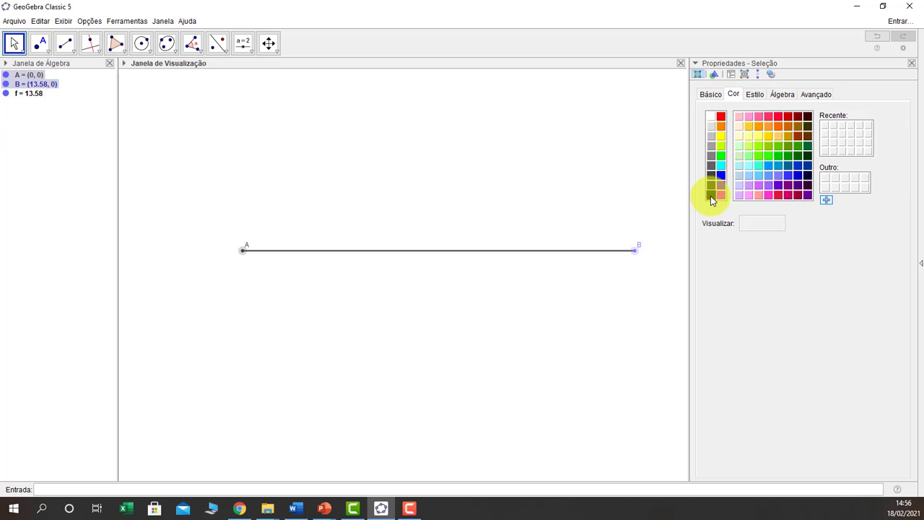
click(724, 116)
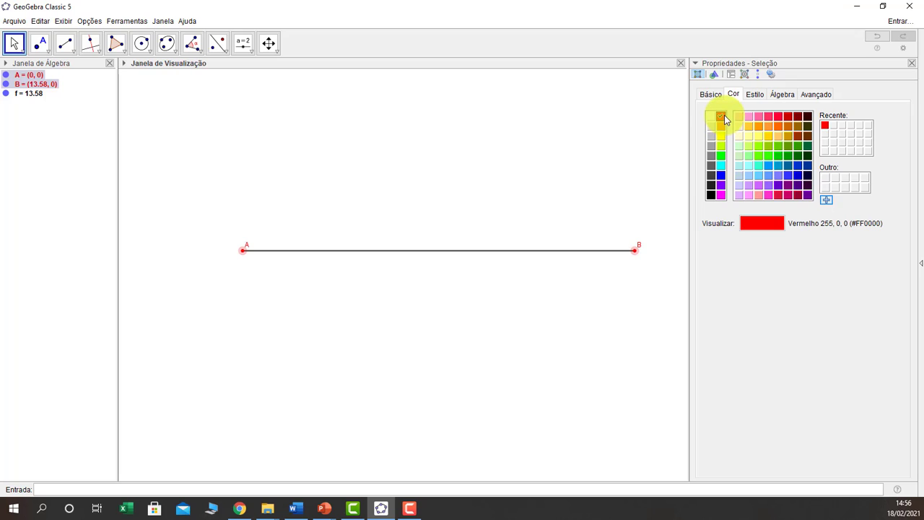
click(913, 64)
click(698, 142)
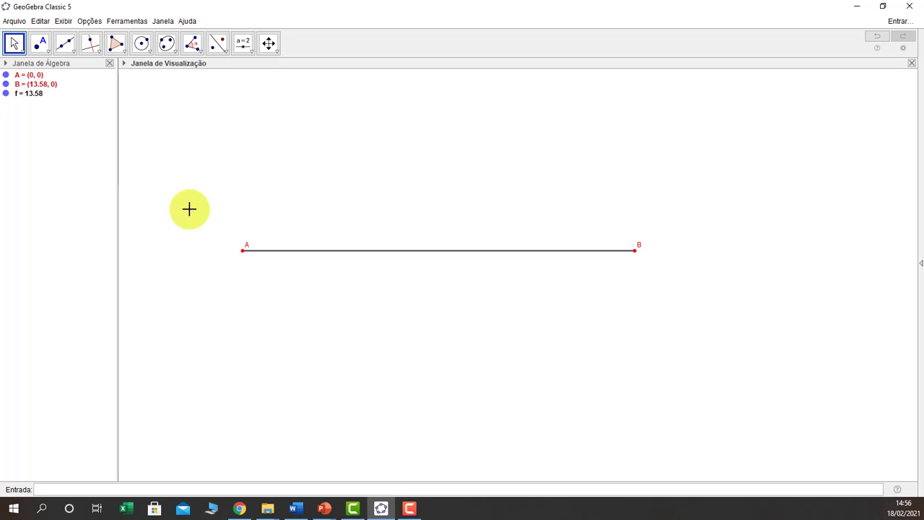
drag(248, 245, 235, 258)
drag(638, 250, 644, 262)
Draw a circle centred at point A with radius 9
click(269, 43)
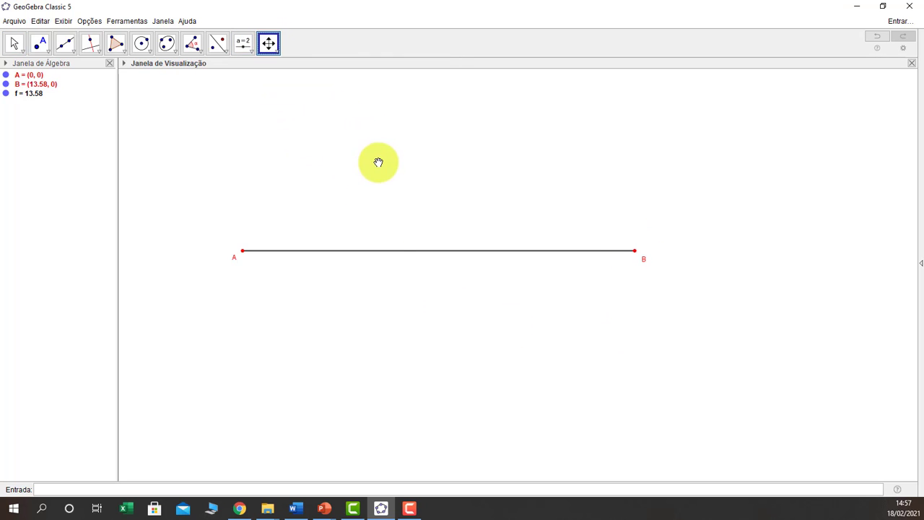
drag(379, 162, 438, 204)
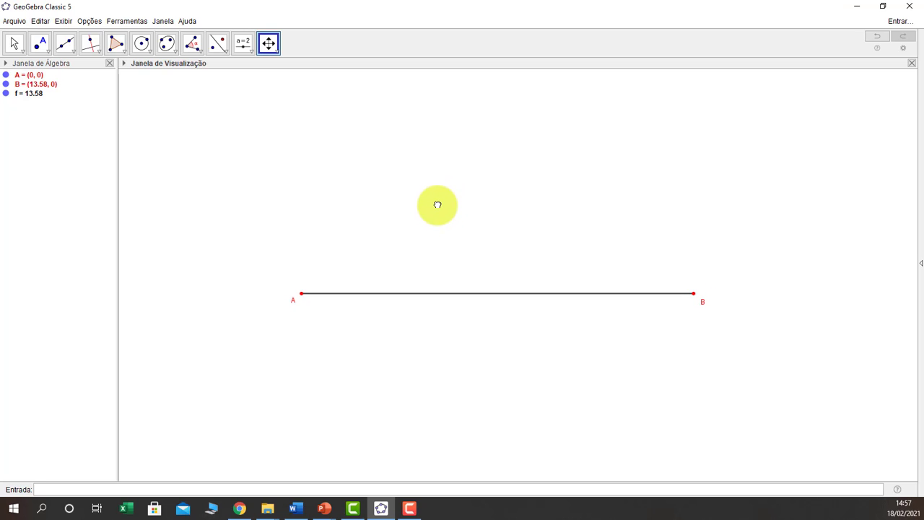
scroll(438, 205, down, 6)
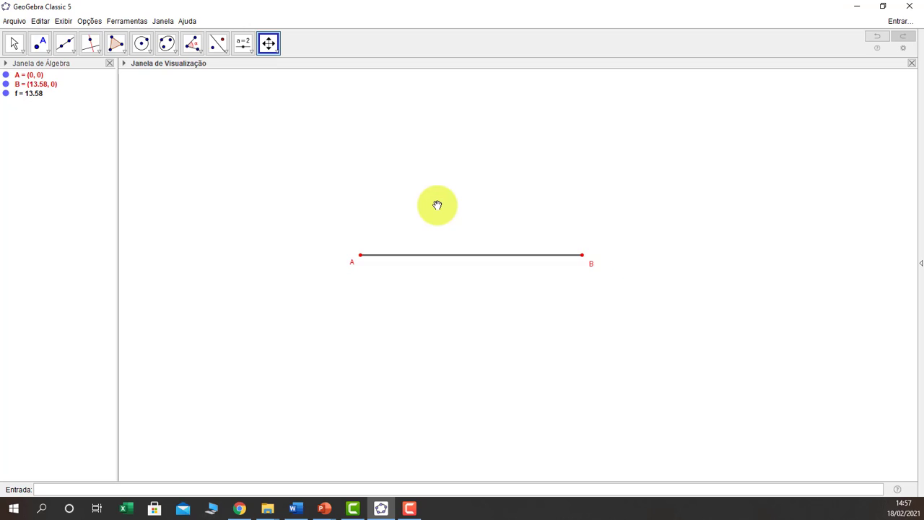
scroll(438, 205, up, 3)
scroll(437, 205, down, 1)
scroll(438, 205, up, 1)
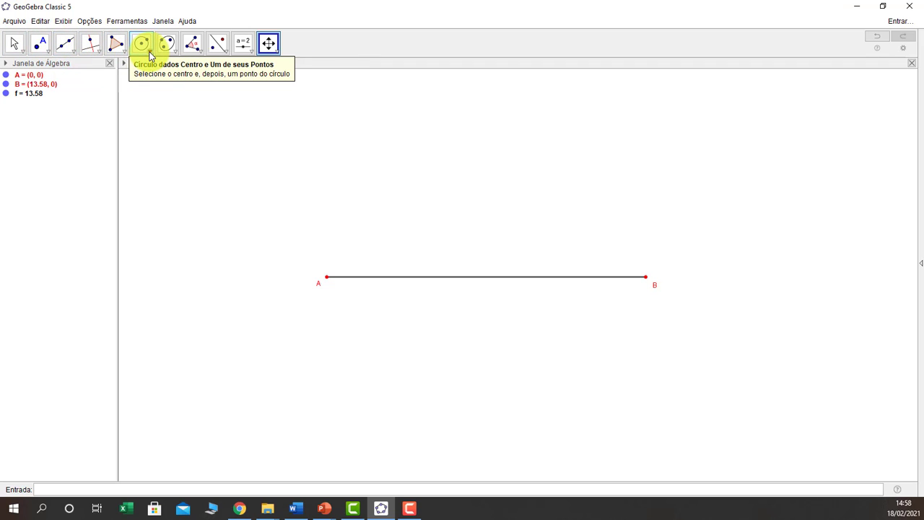
click(149, 52)
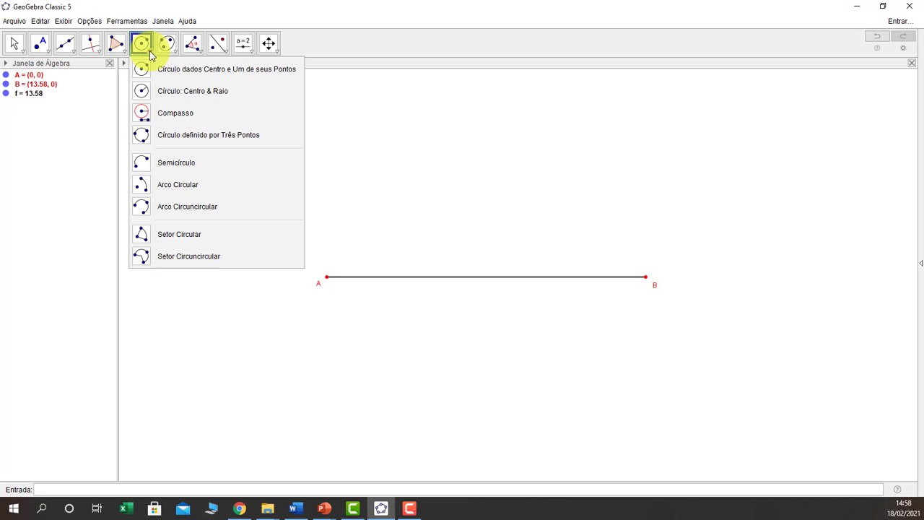
click(153, 90)
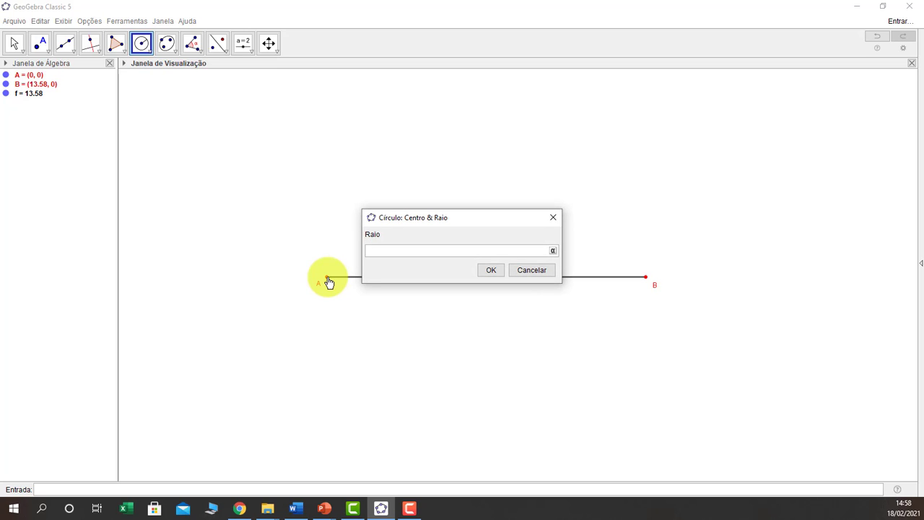
text(9)
key(Return)
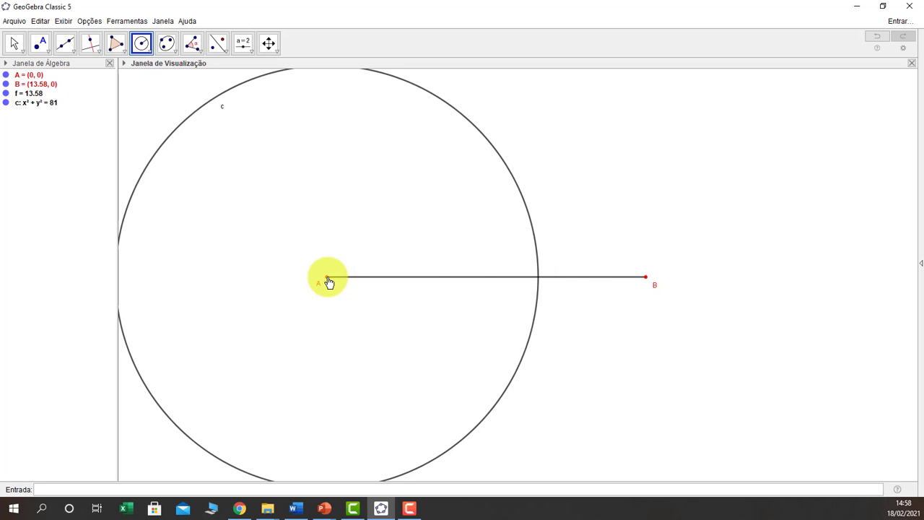
Draw a second circle centred at point B with radius 9
click(647, 282)
text(9)
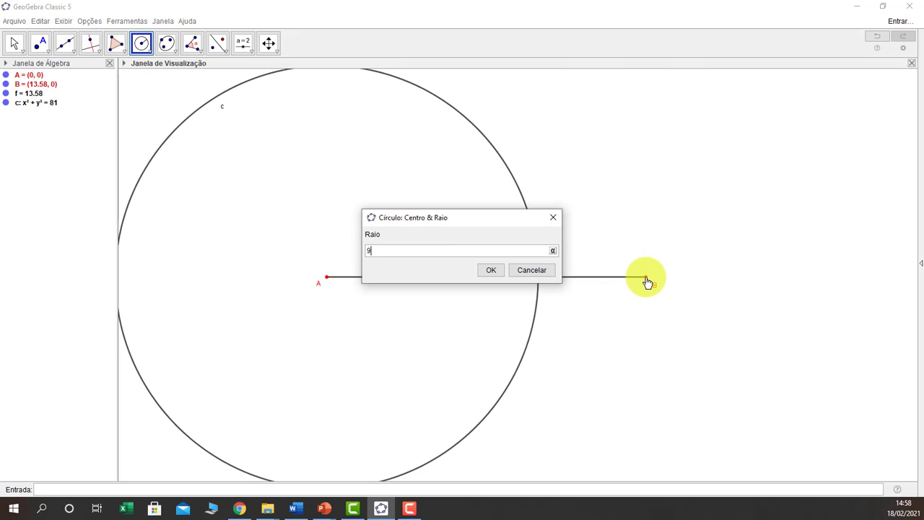
key(Return)
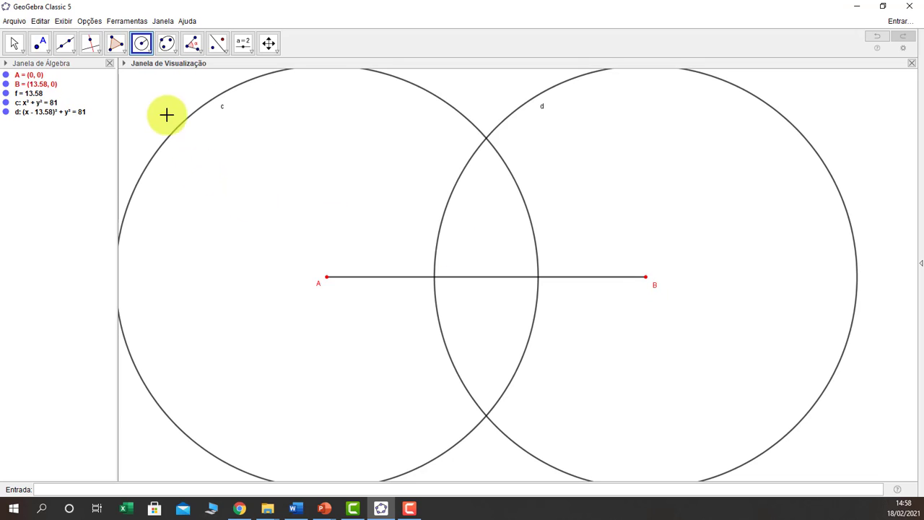
Draw a circular arc centred at A along its circle, from about (5.6, -7.04) up to about (4.57, 7.75), crossing the other circle twice
click(149, 52)
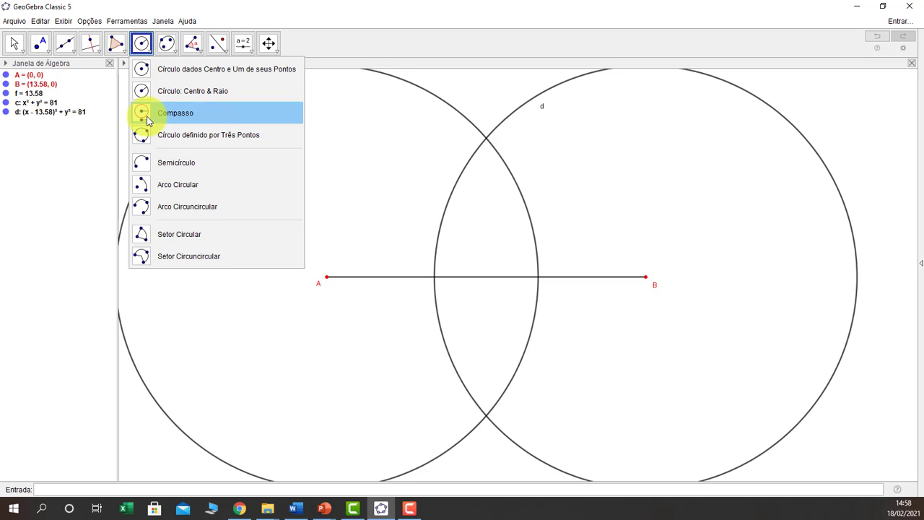
click(140, 187)
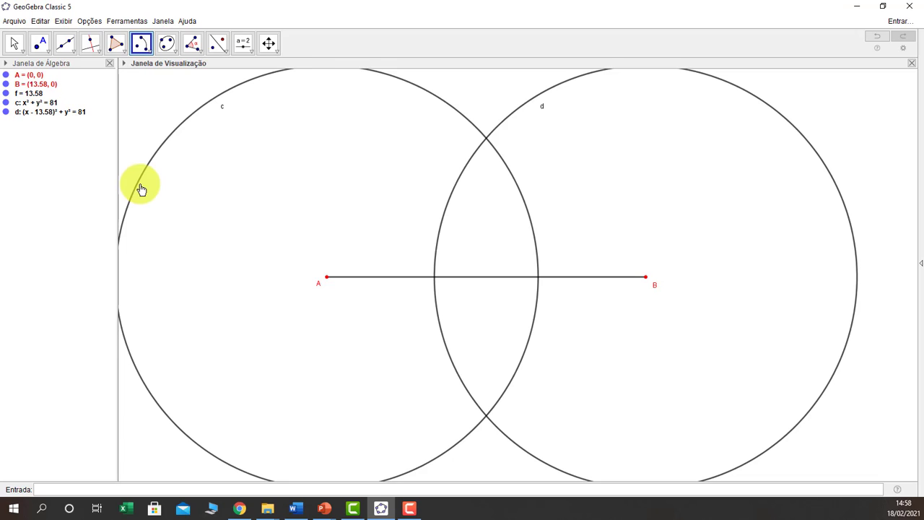
click(326, 281)
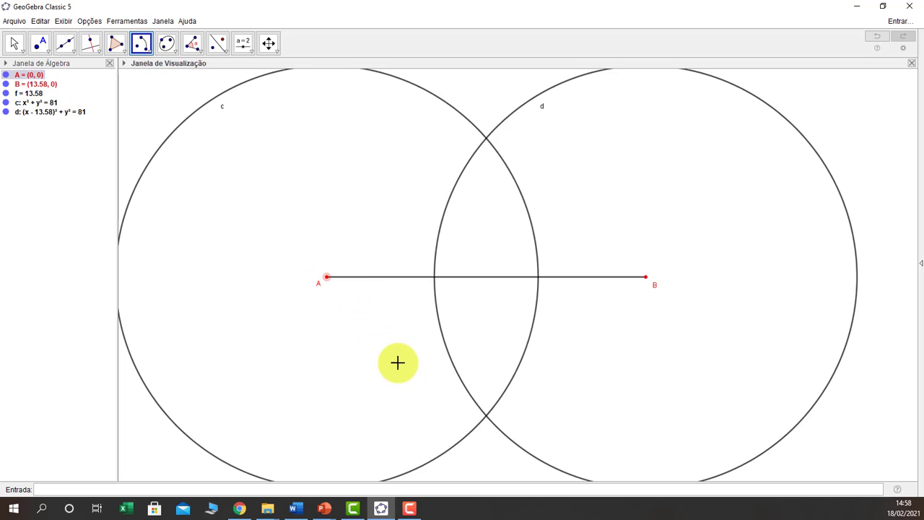
click(459, 443)
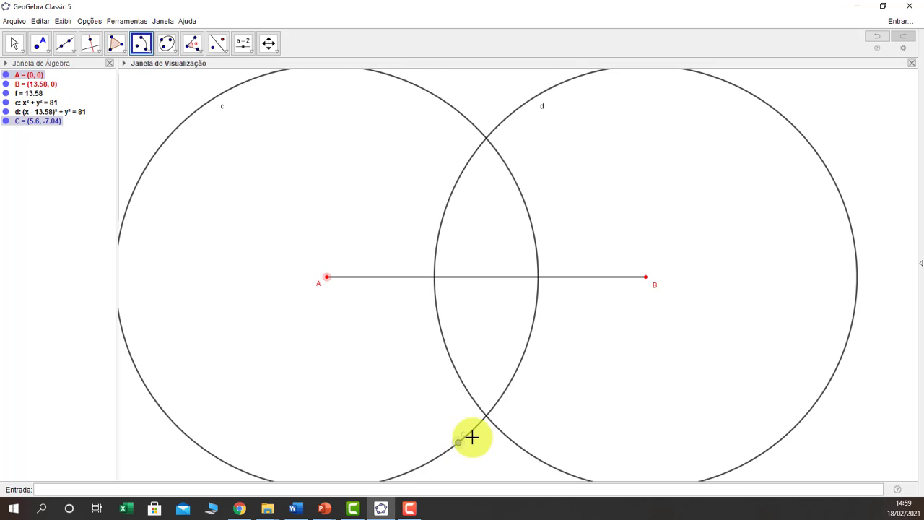
click(437, 98)
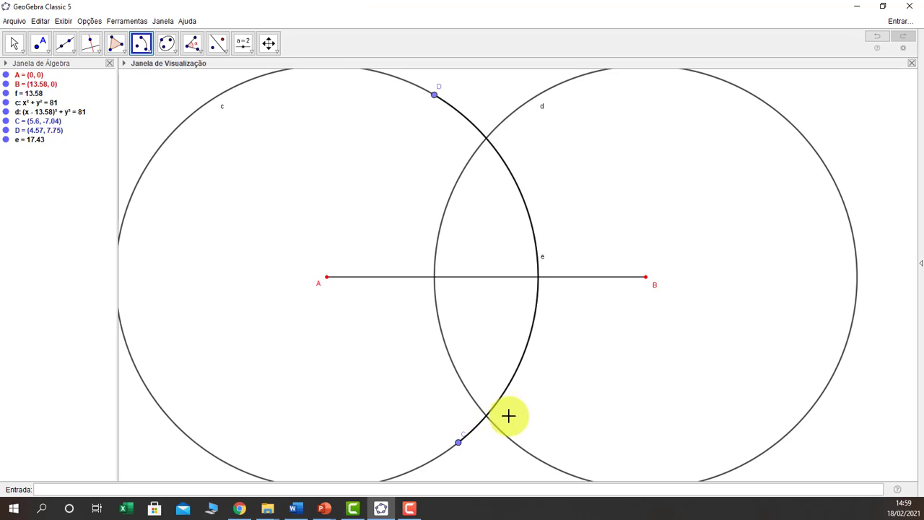
Draw a circular arc centred at B along its circle, from about (8.55, 7.46) down to about (8.06, -7.11)
click(647, 278)
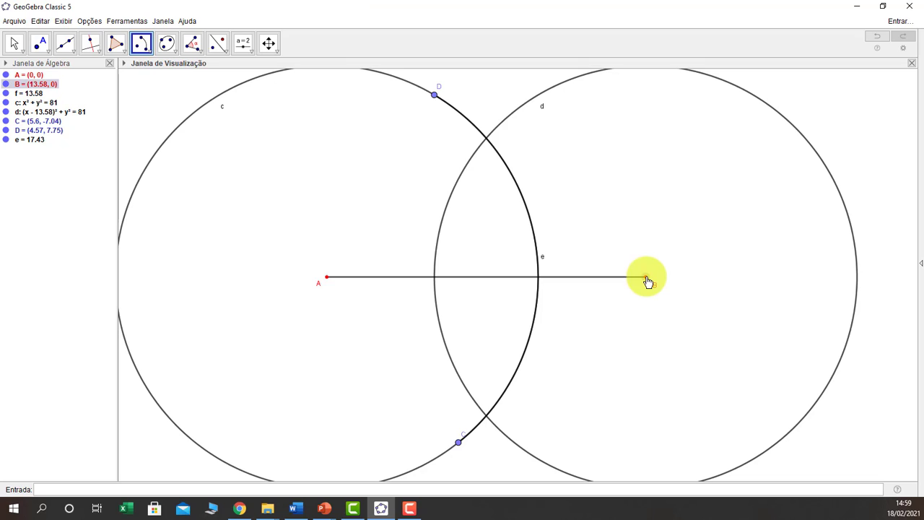
click(528, 102)
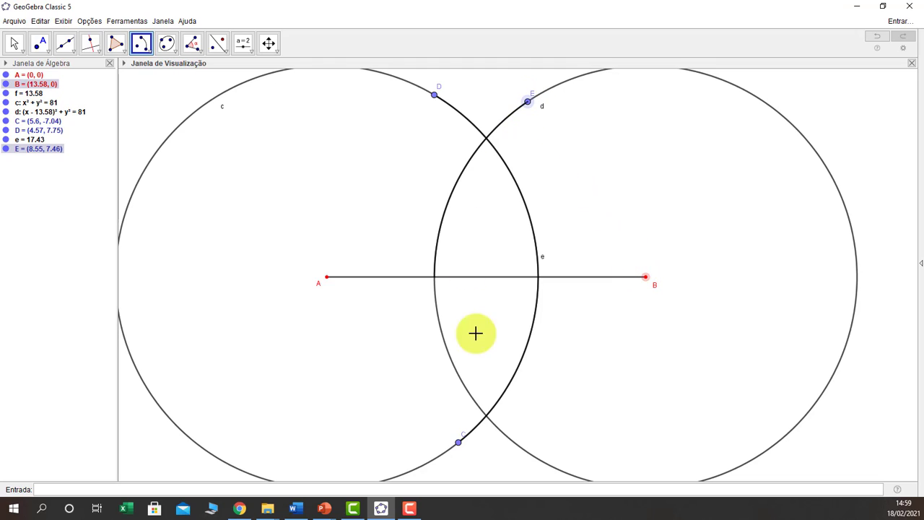
click(517, 444)
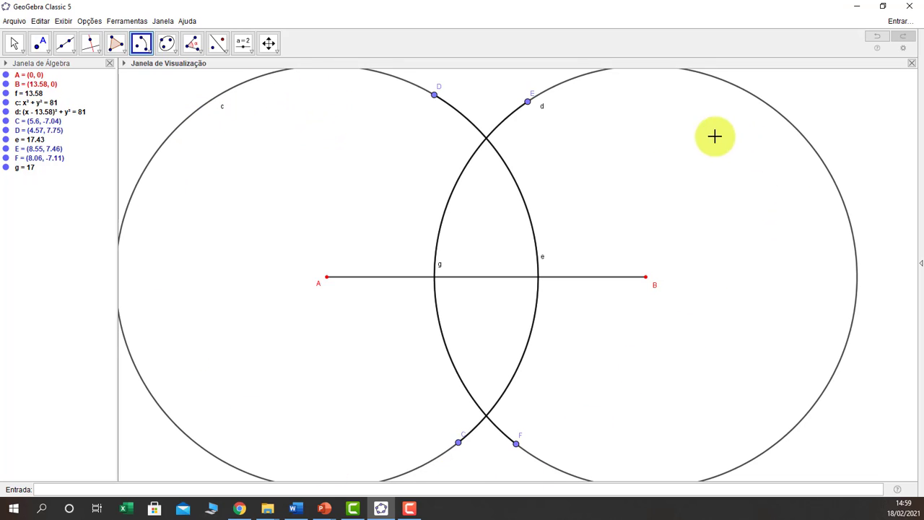
Hide both full circles c and d, keeping the two arcs on display
scroll(665, 134, down, 1)
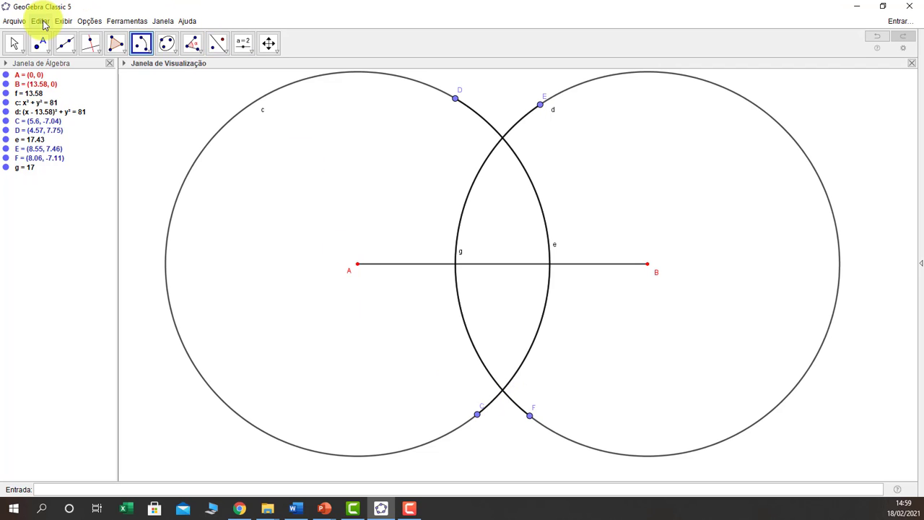
click(16, 46)
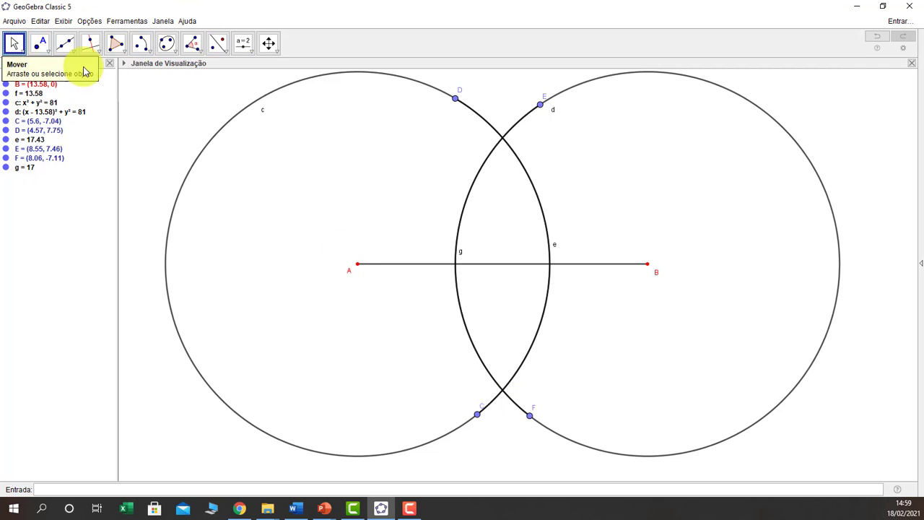
click(240, 117)
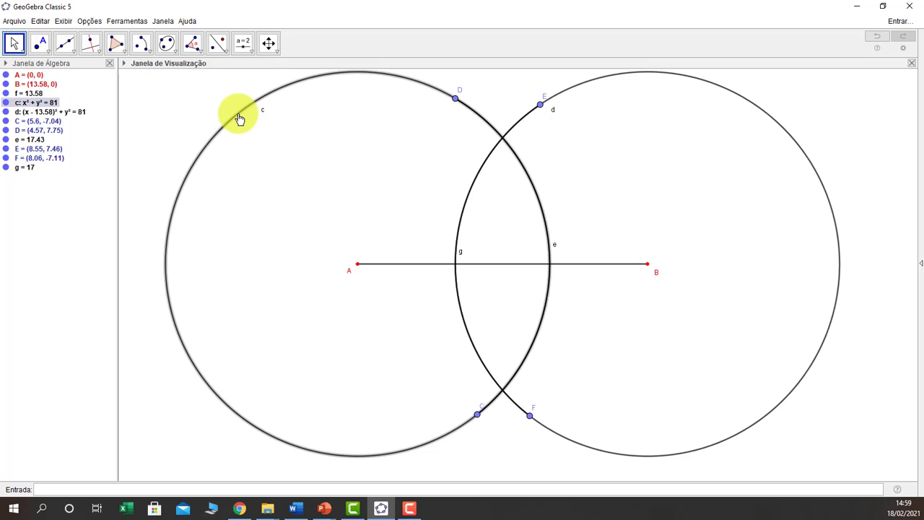
ctrl+click(730, 92)
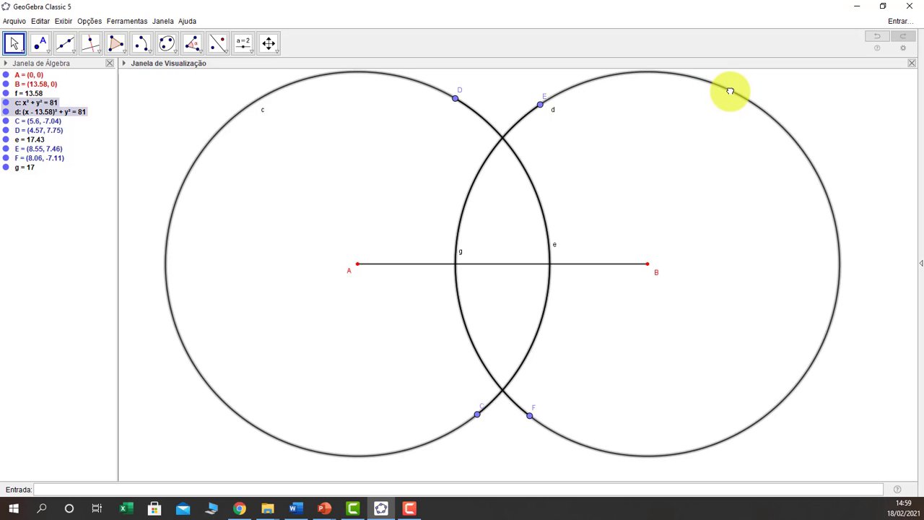
right_click(730, 92)
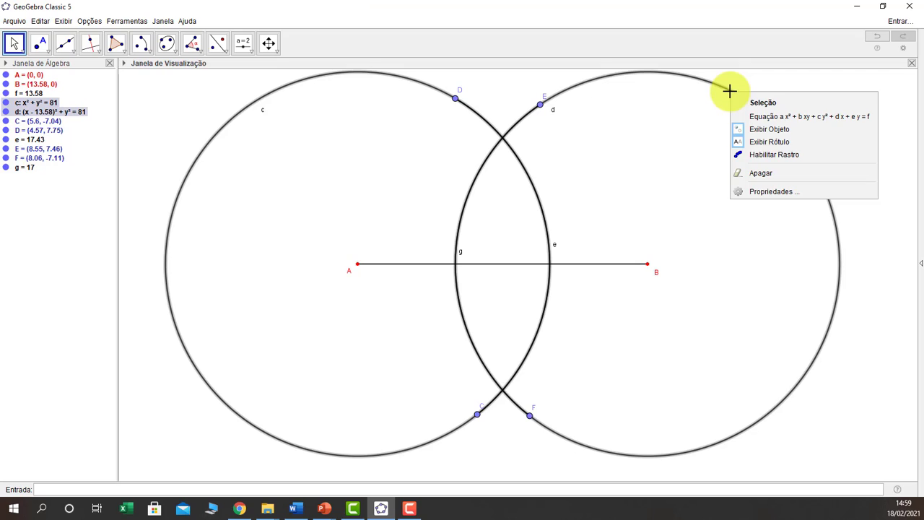
click(751, 131)
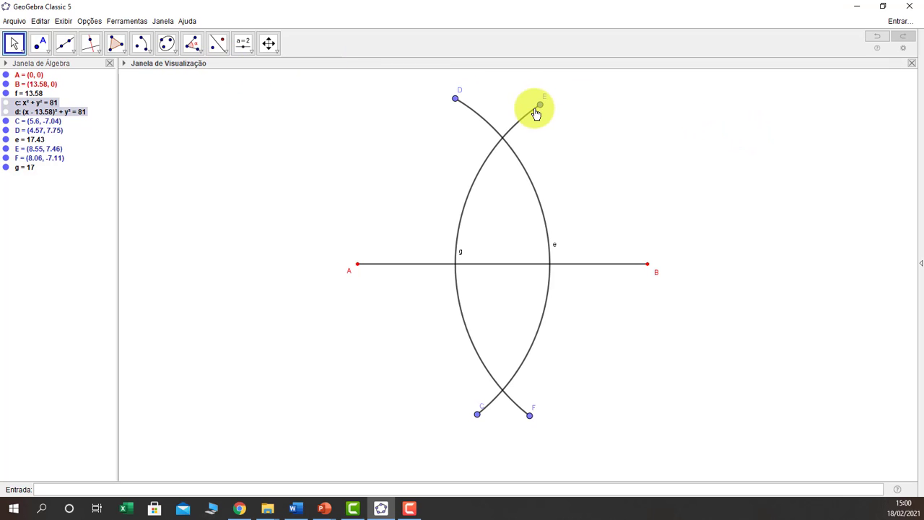
Extend the upper end of the arc centred at B to about (8.81, 7.63), and hide the arc endpoints C, D, E and F
drag(542, 110, 546, 101)
click(456, 101)
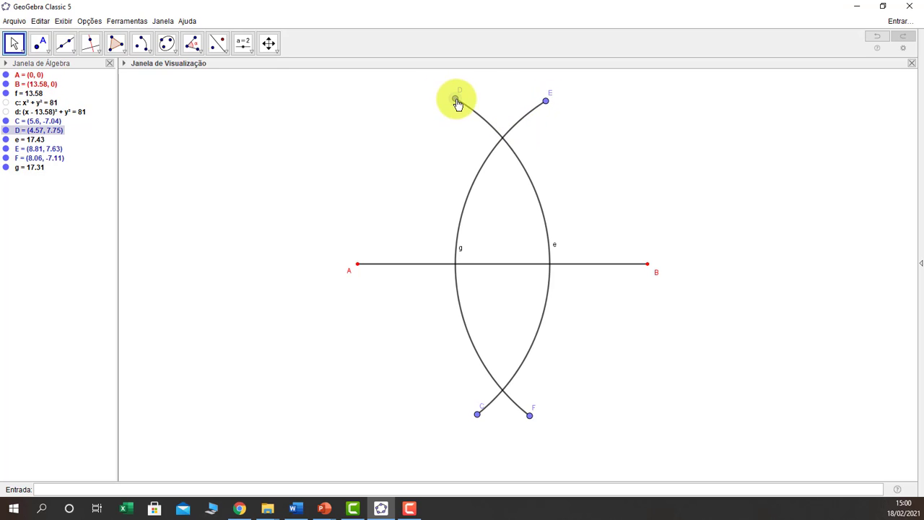
ctrl+click(546, 101)
ctrl+click(476, 414)
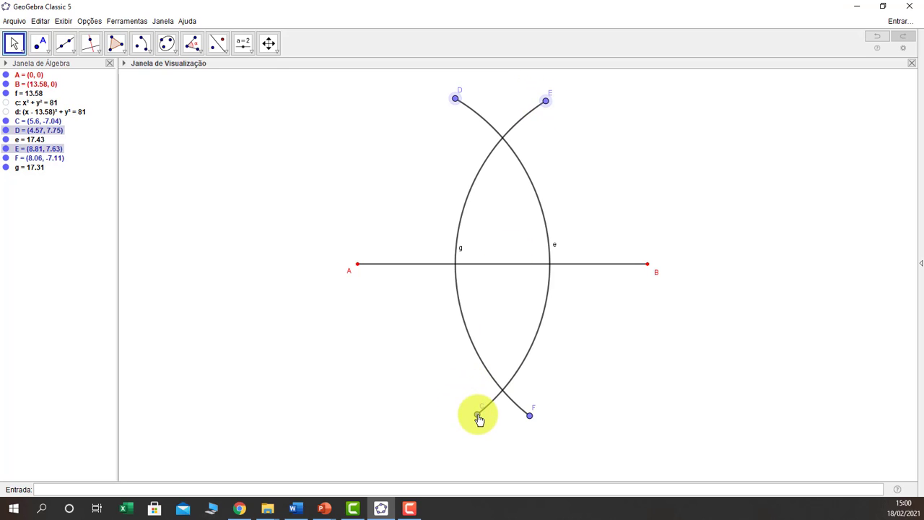
ctrl+click(530, 415)
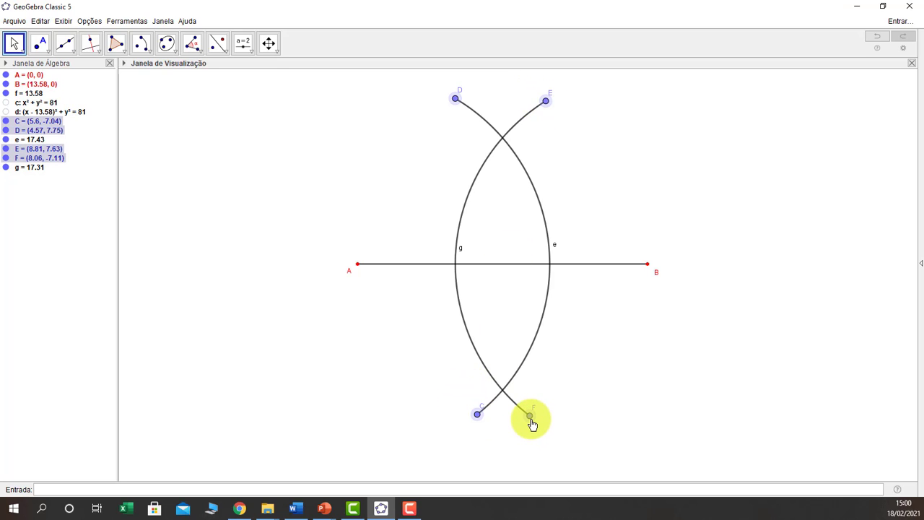
right_click(531, 422)
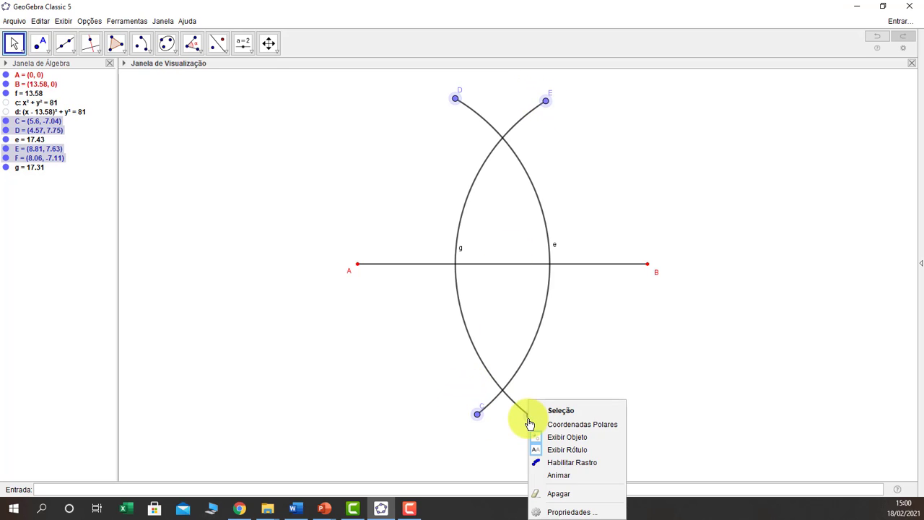
click(566, 437)
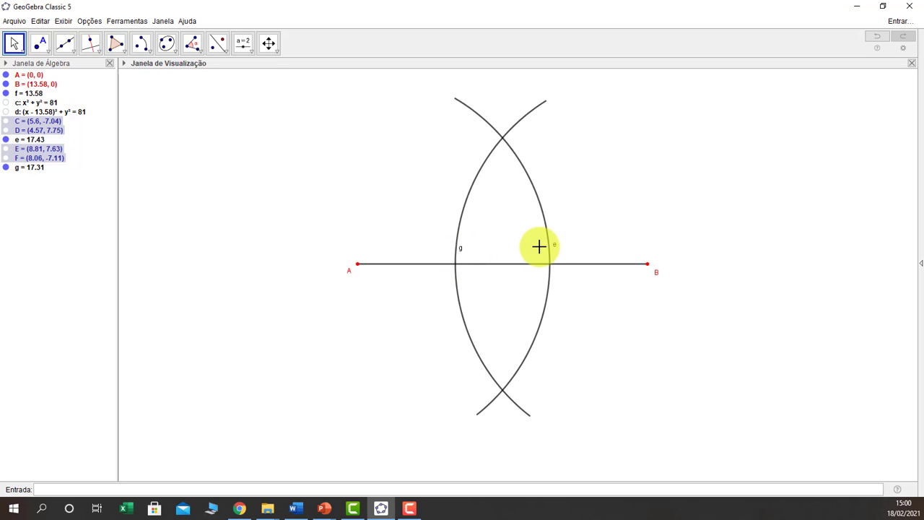
Hide the labels of the two arcs e and g
click(463, 217)
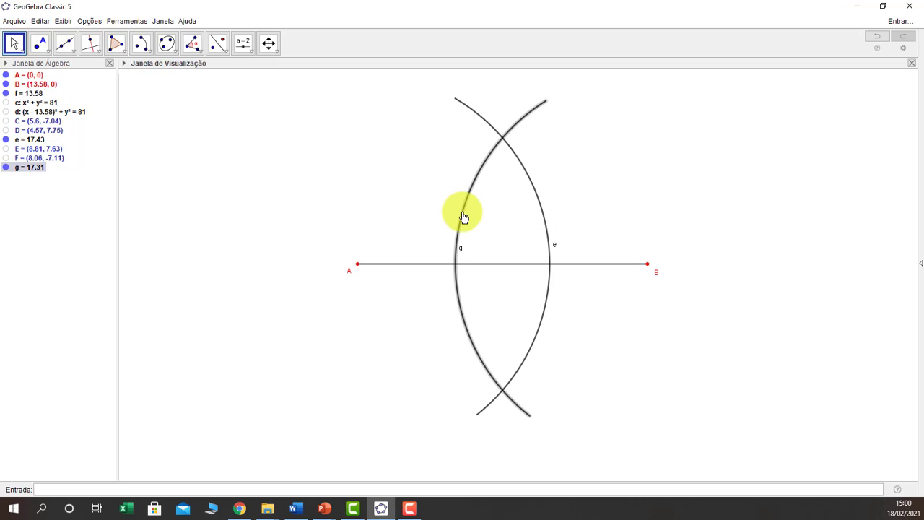
ctrl+click(542, 220)
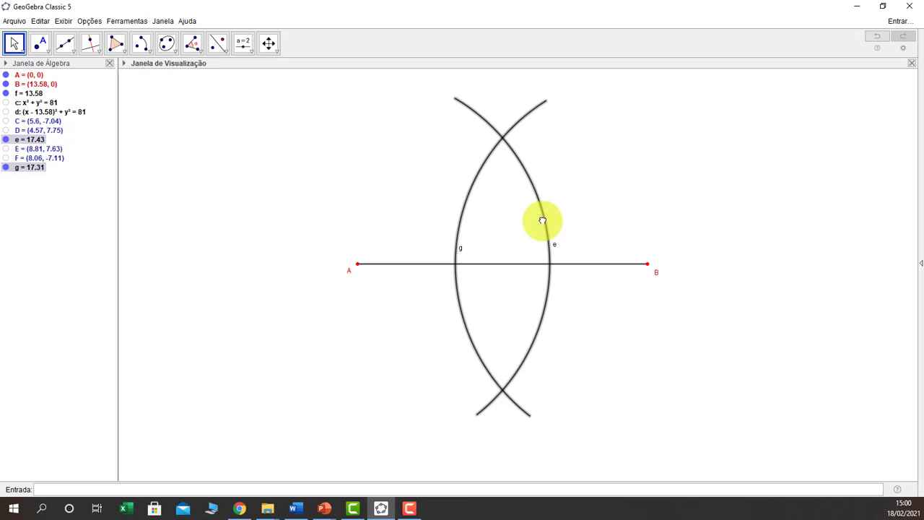
right_click(543, 221)
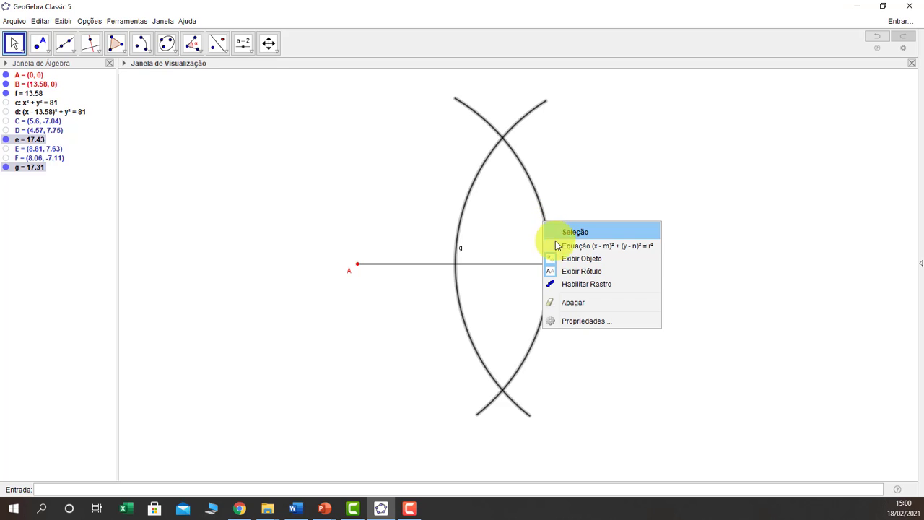
click(567, 272)
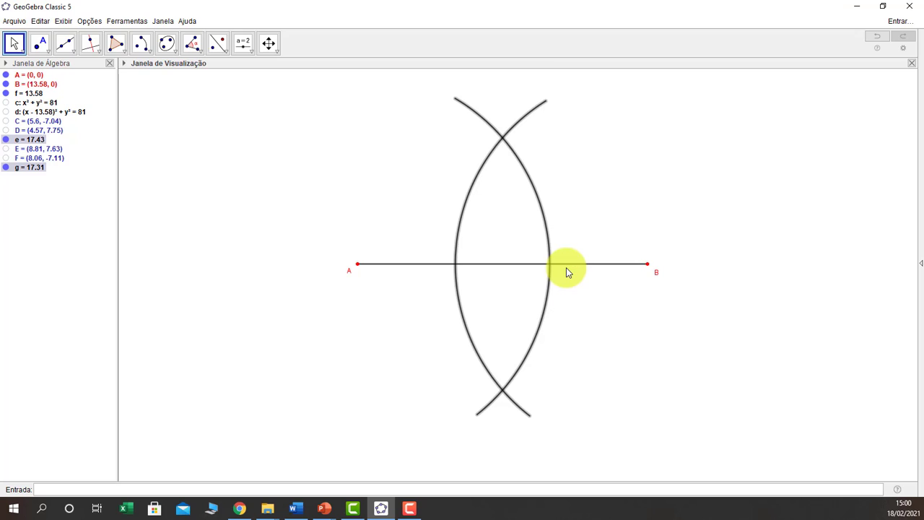
Place a point on each of the two intersections of the arcs, above and below segment AB
click(39, 44)
click(40, 46)
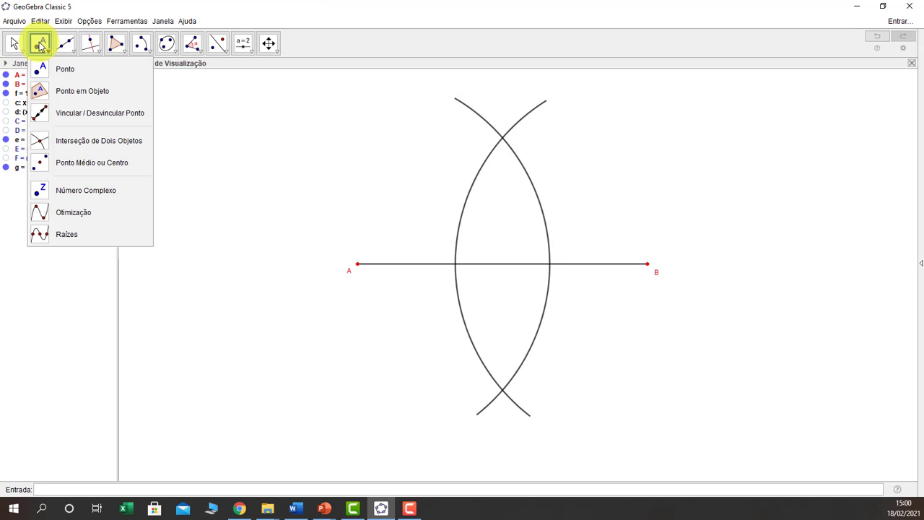
click(504, 139)
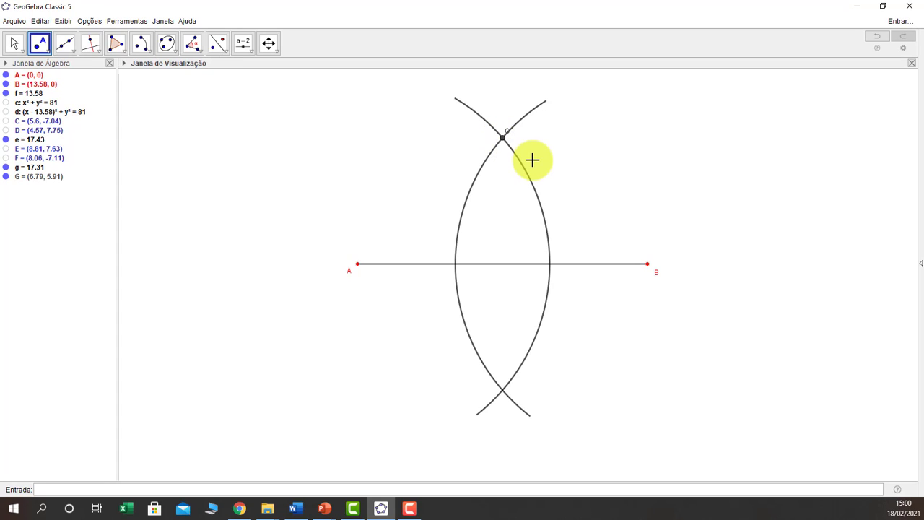
click(503, 393)
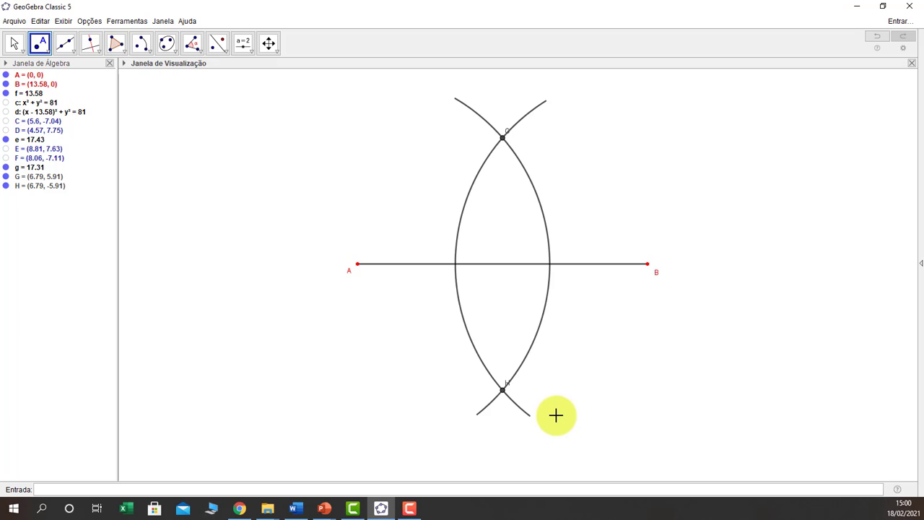
click(513, 378)
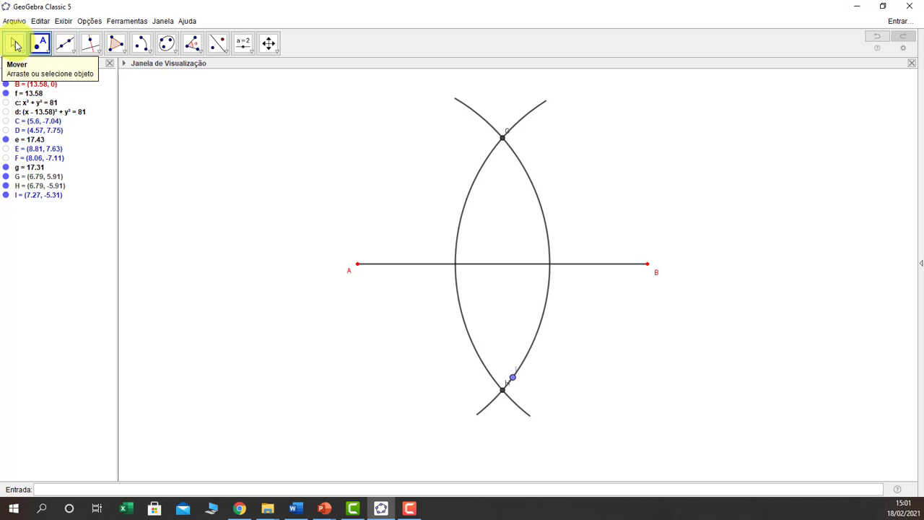
click(15, 44)
click(513, 377)
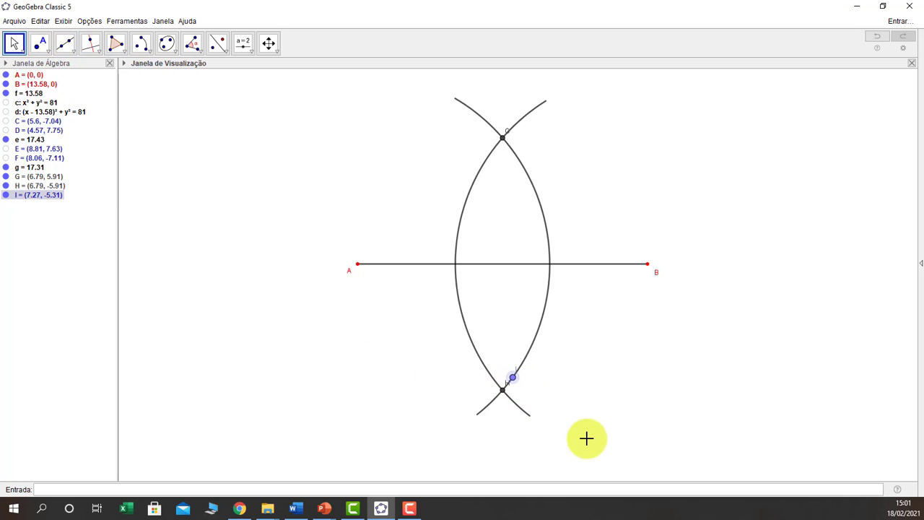
key(Delete)
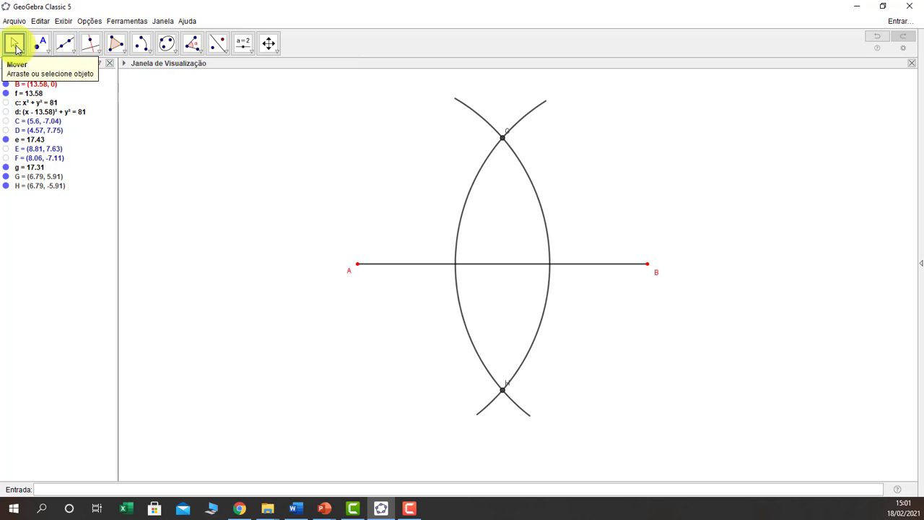
Move the labels of intersection points G and H to the right, clear of the arcs
drag(507, 137, 520, 145)
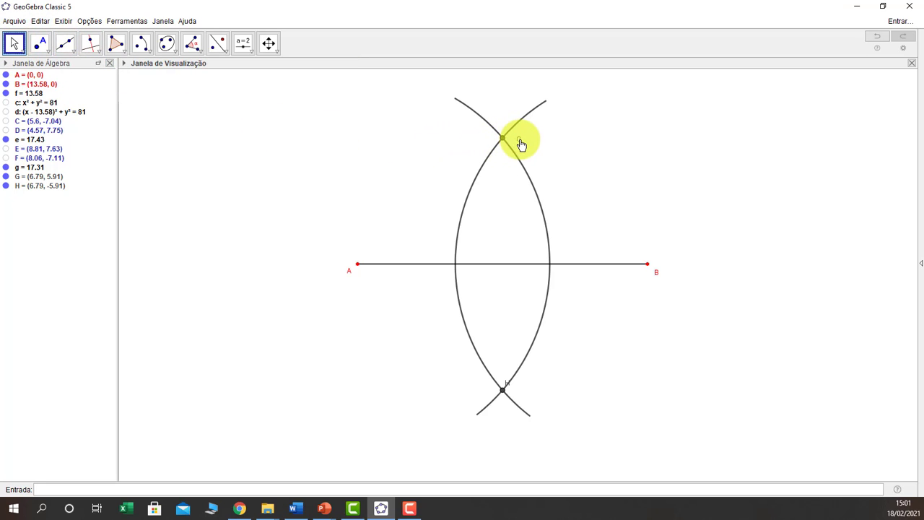
drag(508, 386, 515, 392)
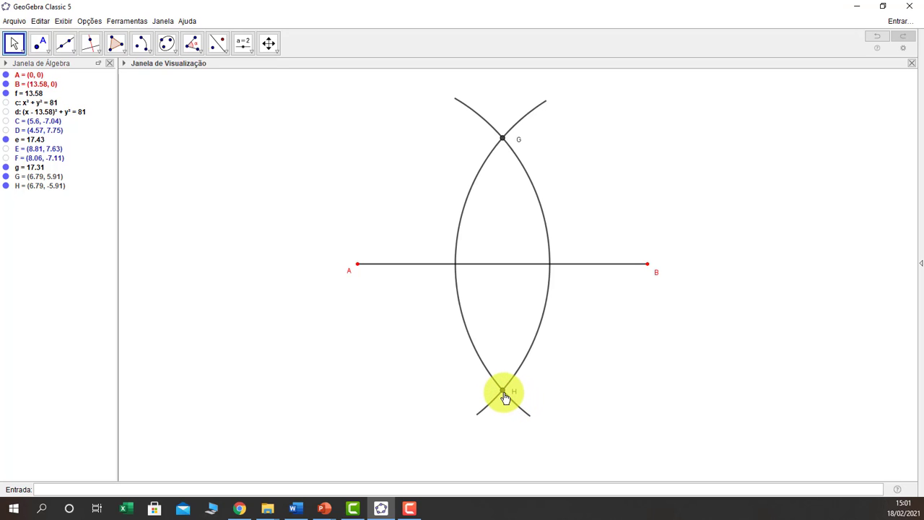
Hide the labels of intersection points H and G
click(503, 392)
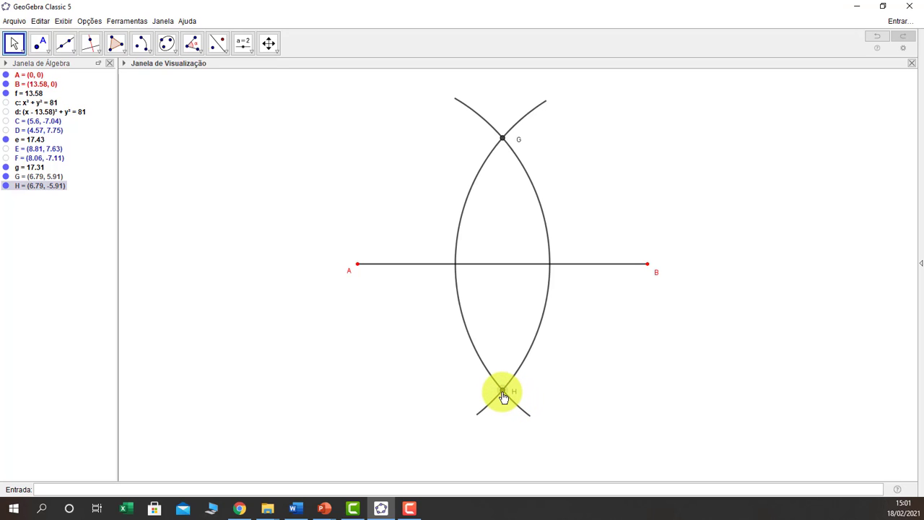
right_click(504, 394)
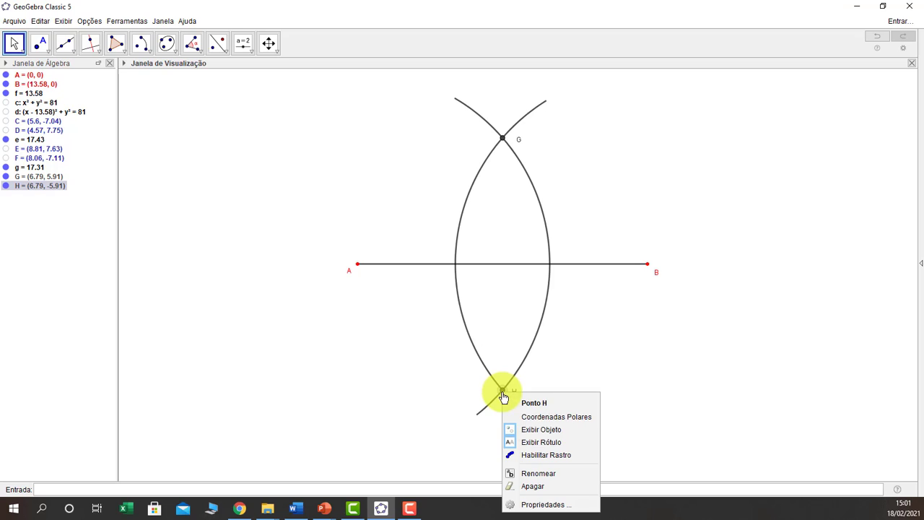
click(541, 441)
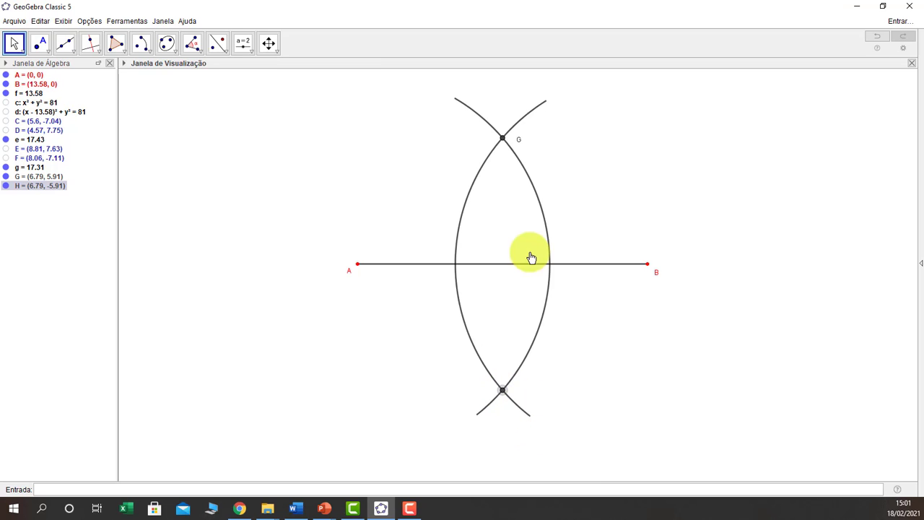
click(504, 142)
right_click(503, 142)
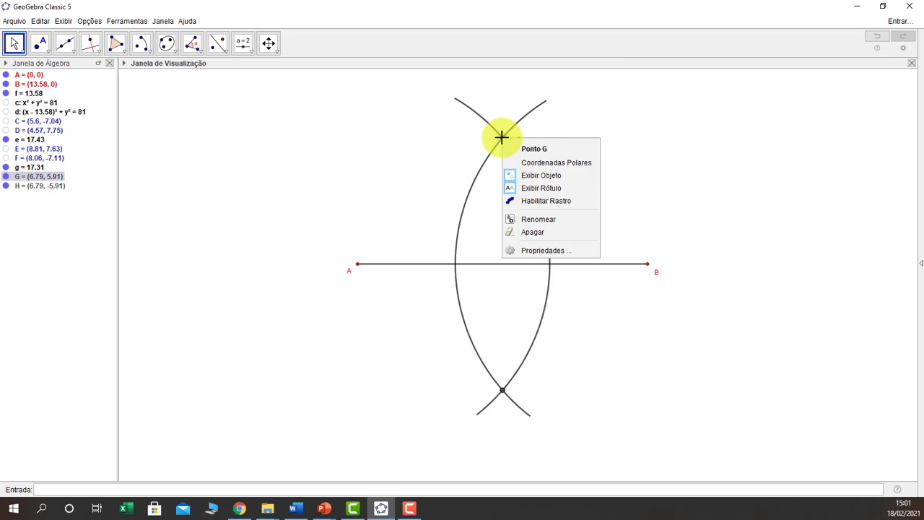
click(533, 188)
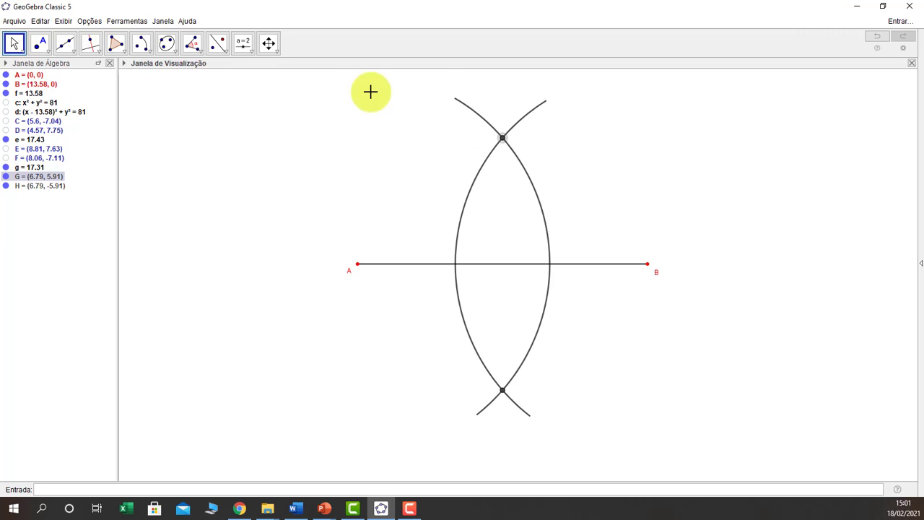
Draw a line through the two arc intersections G and H
click(71, 50)
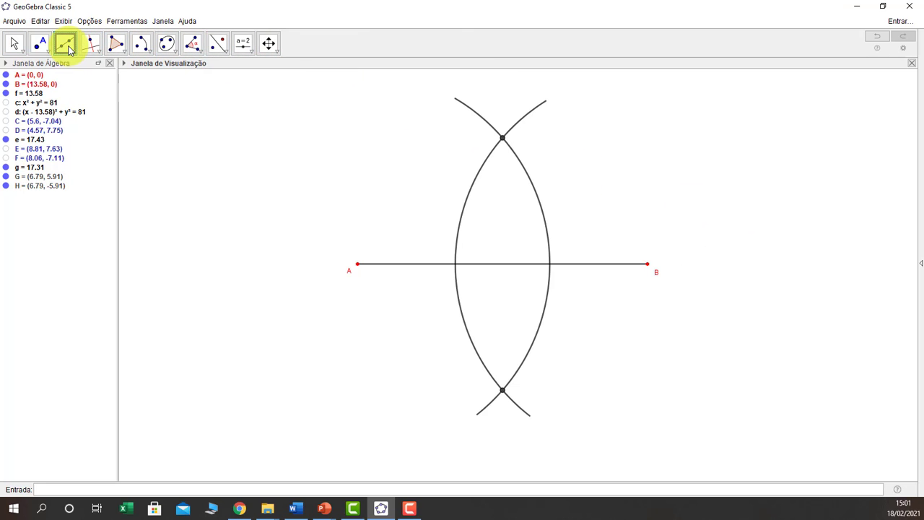
click(70, 51)
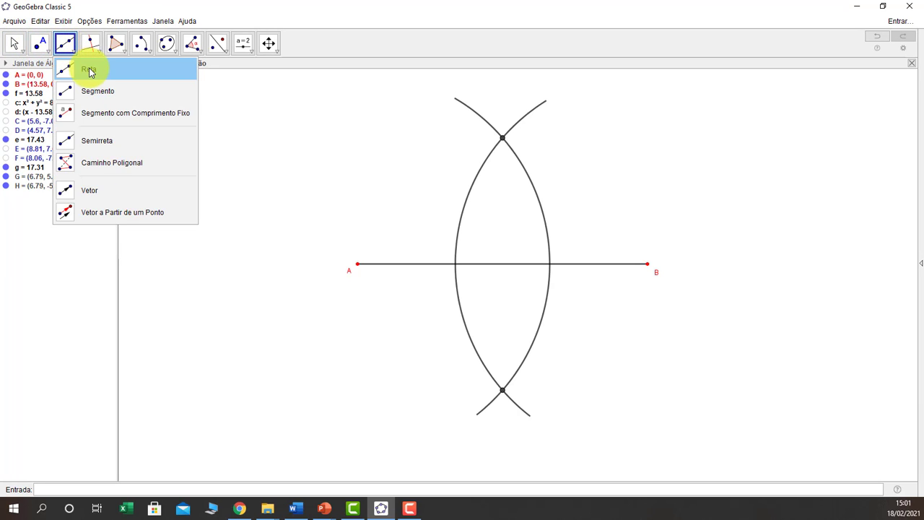
click(90, 72)
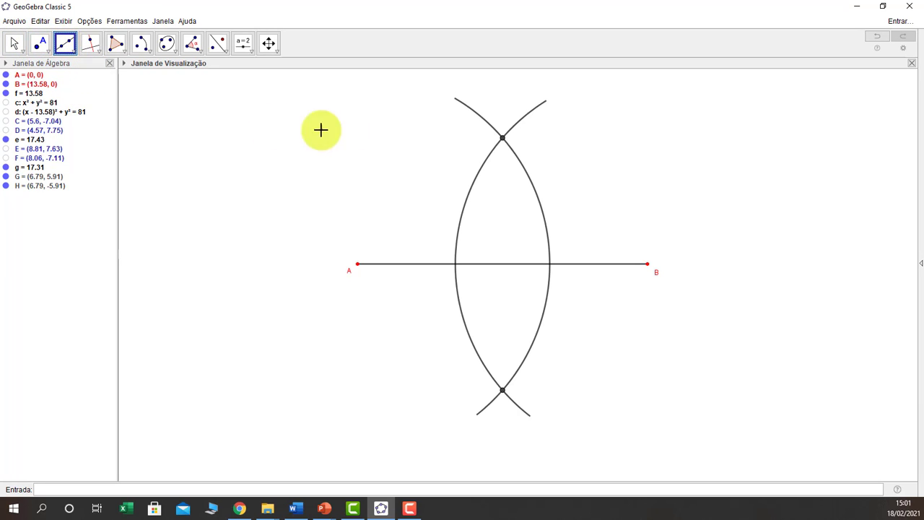
click(504, 139)
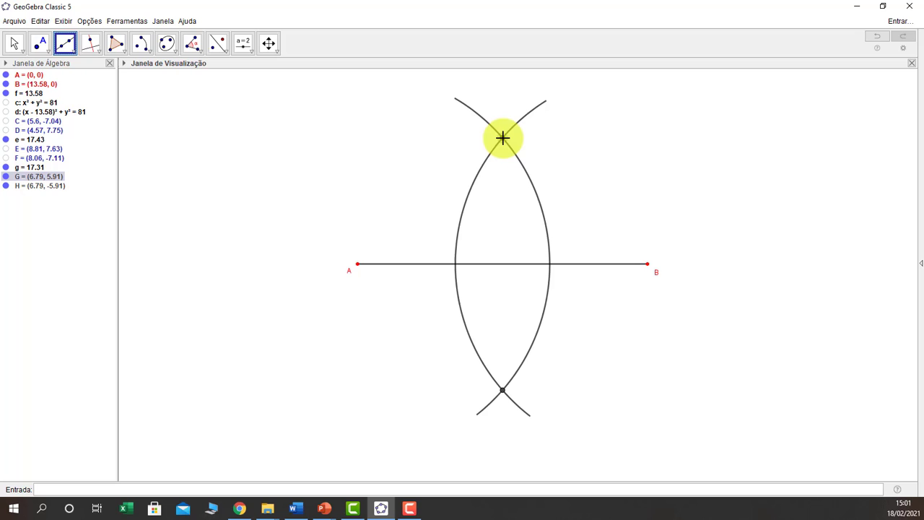
click(504, 390)
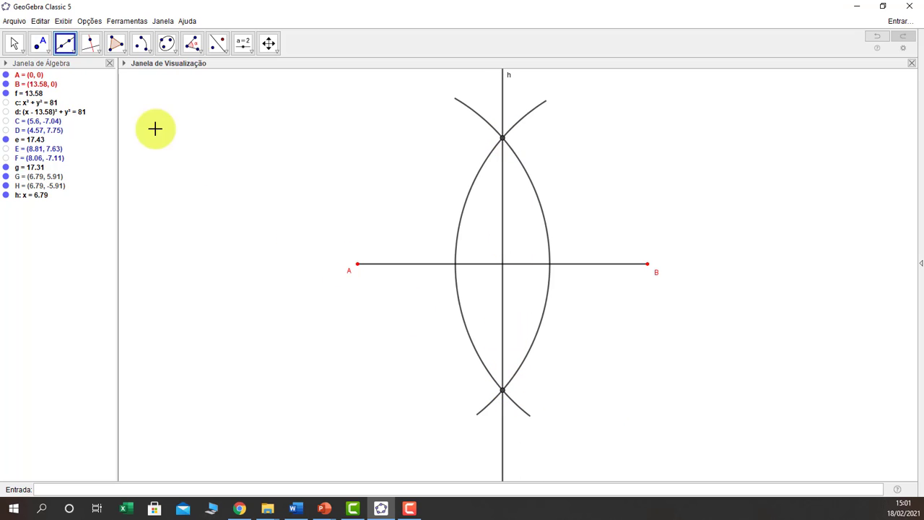
Colour the line through G and H blue (0, 0, 255) and hide its label
click(16, 34)
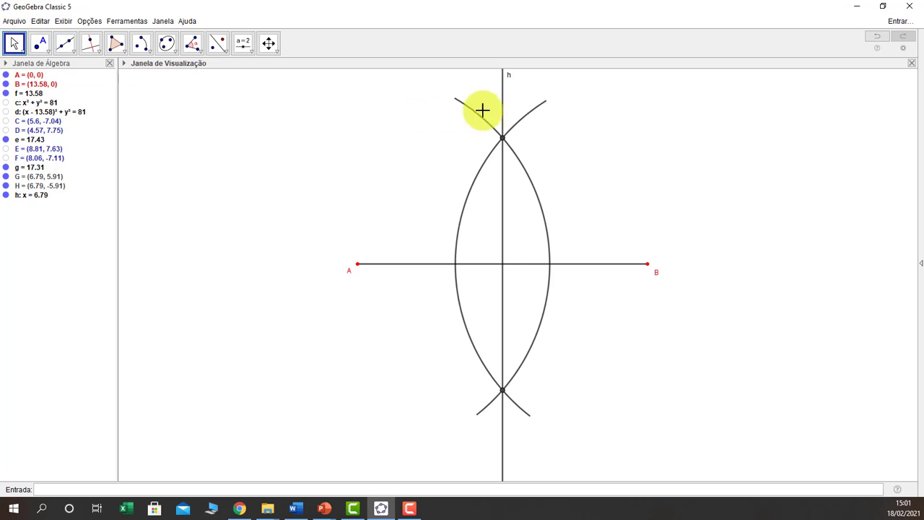
click(506, 108)
right_click(505, 108)
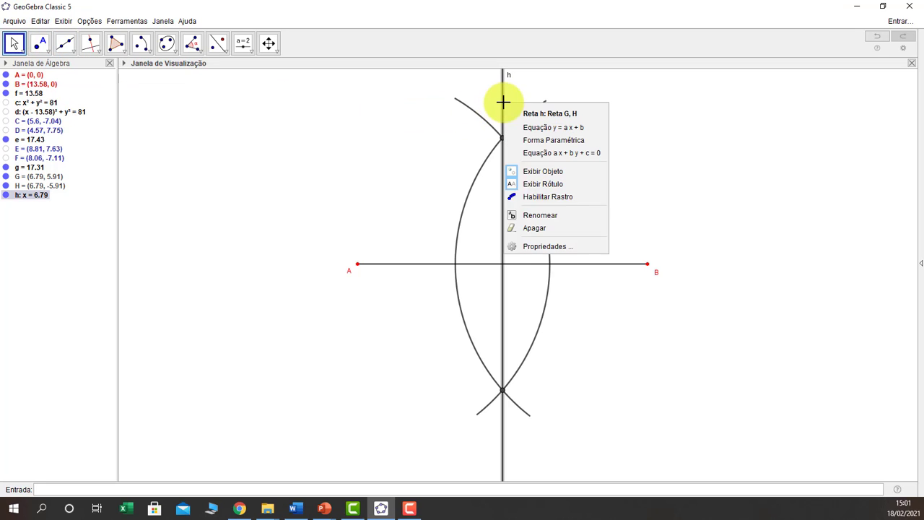
click(563, 247)
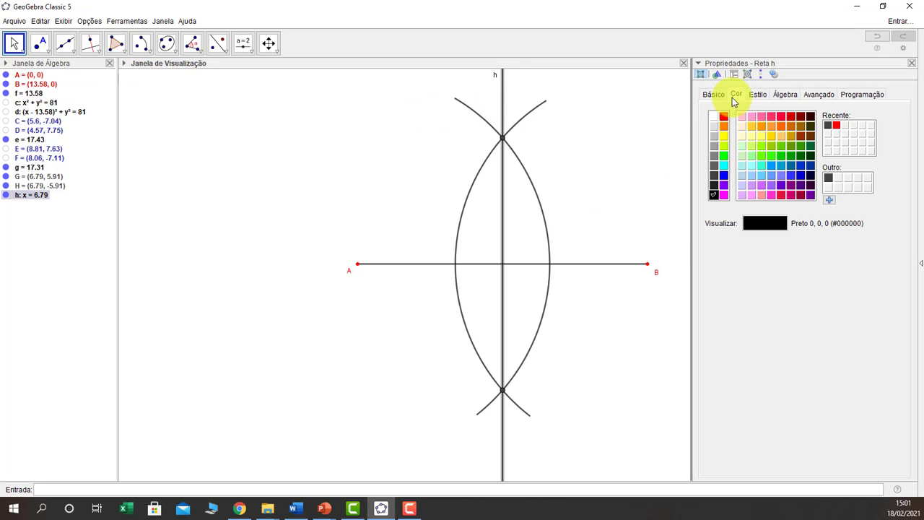
click(723, 176)
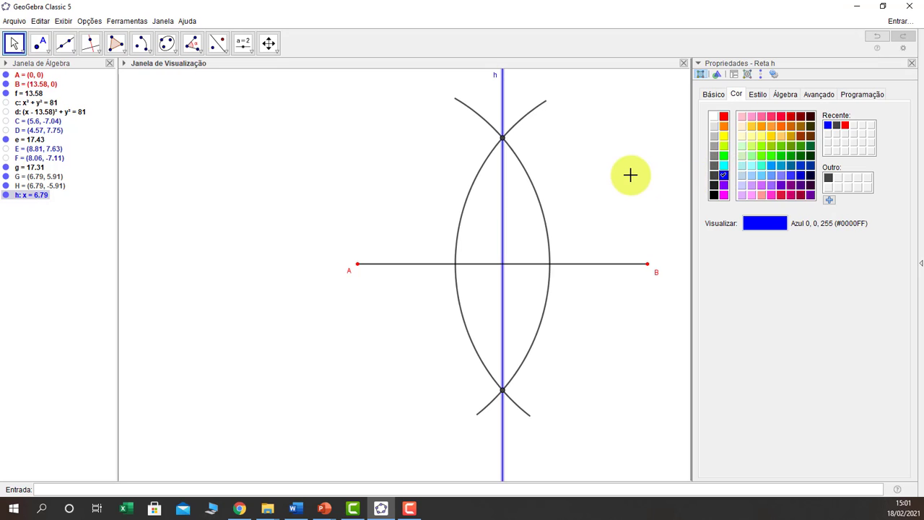
click(711, 96)
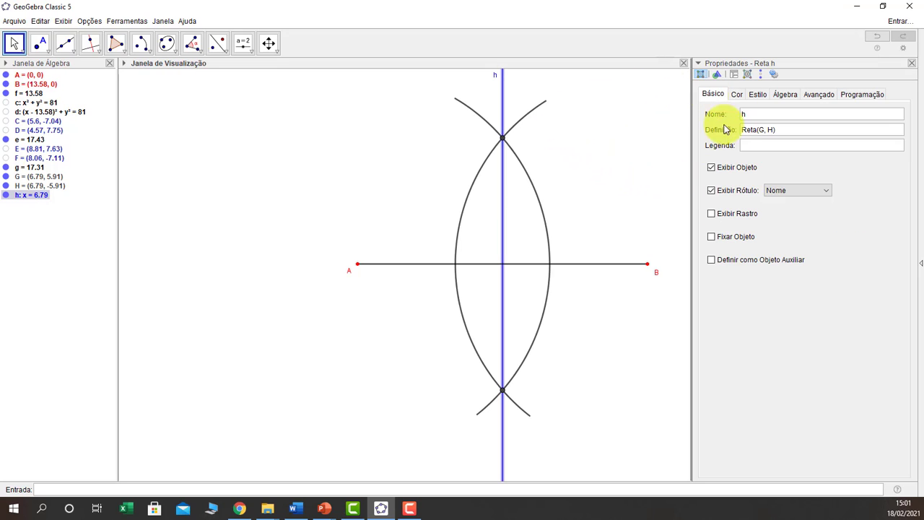
click(711, 191)
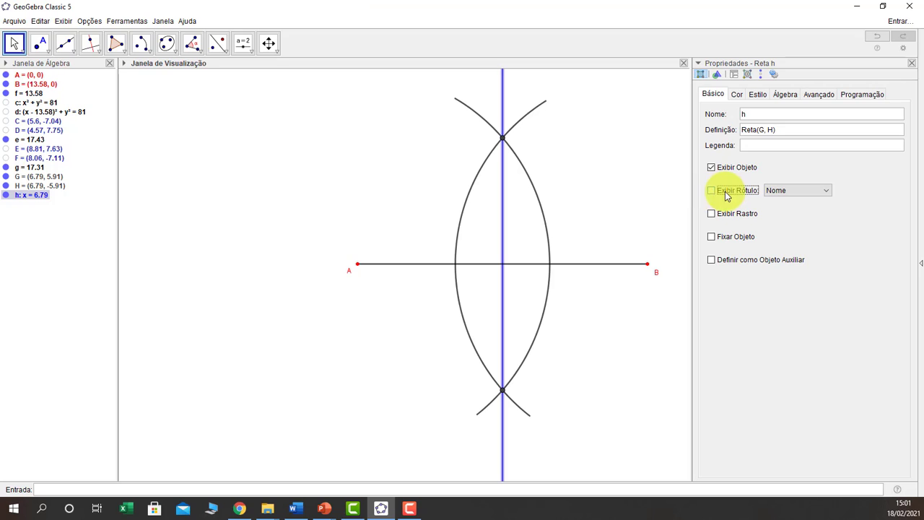
click(912, 63)
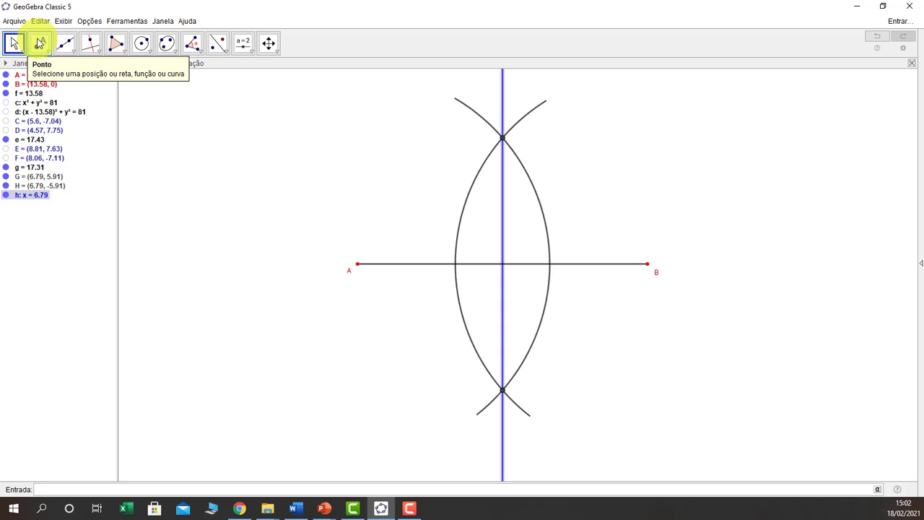
click(40, 46)
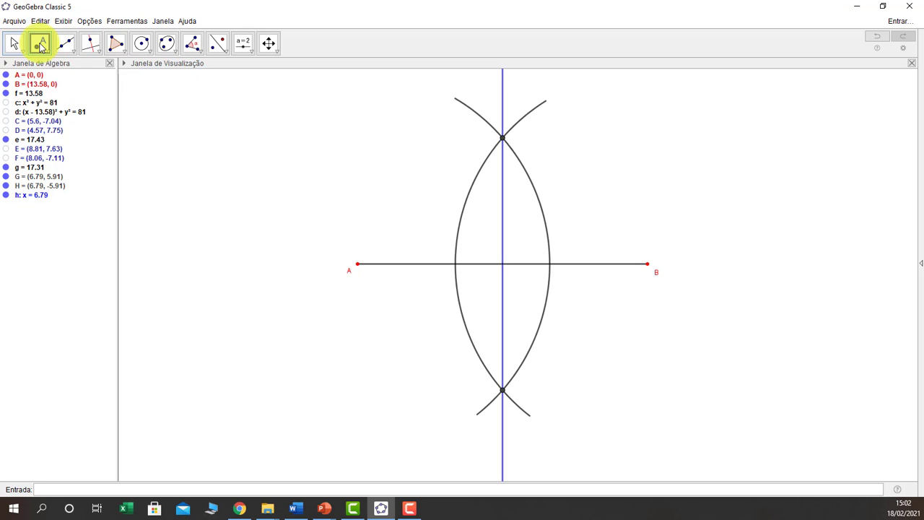
click(513, 264)
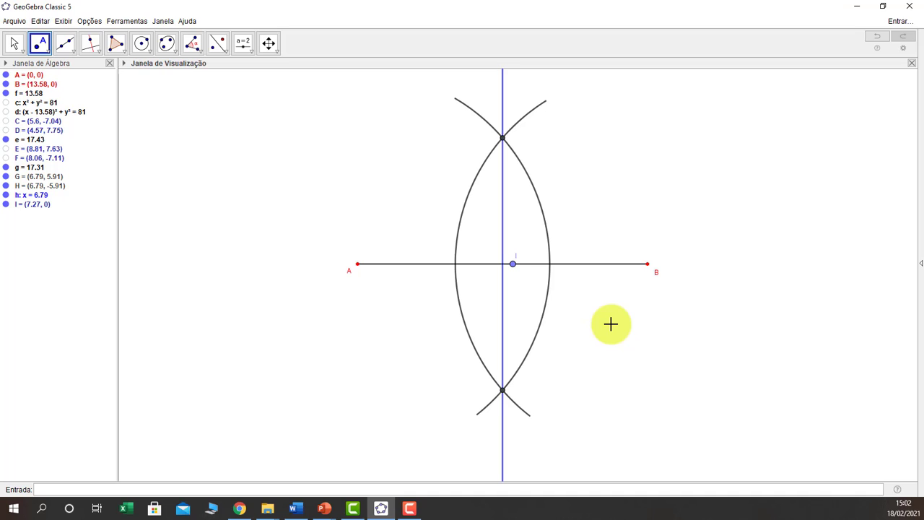
click(14, 44)
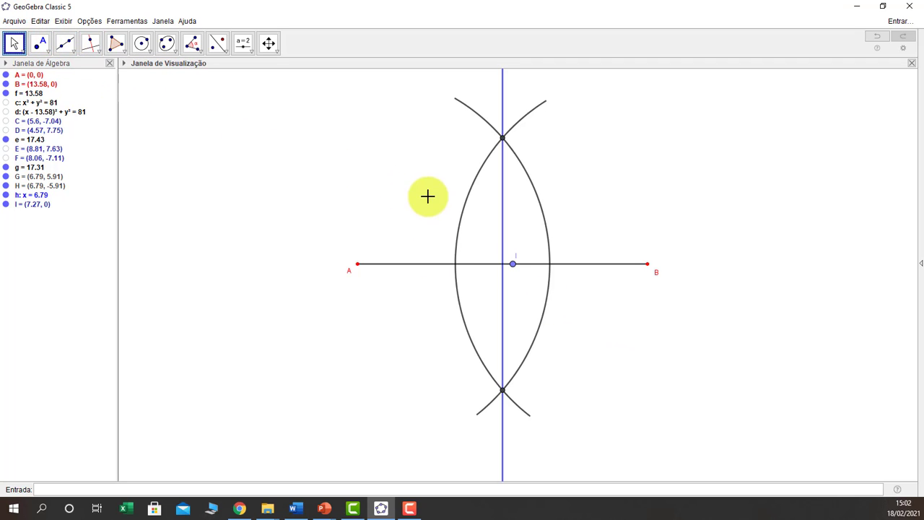
drag(511, 262, 507, 265)
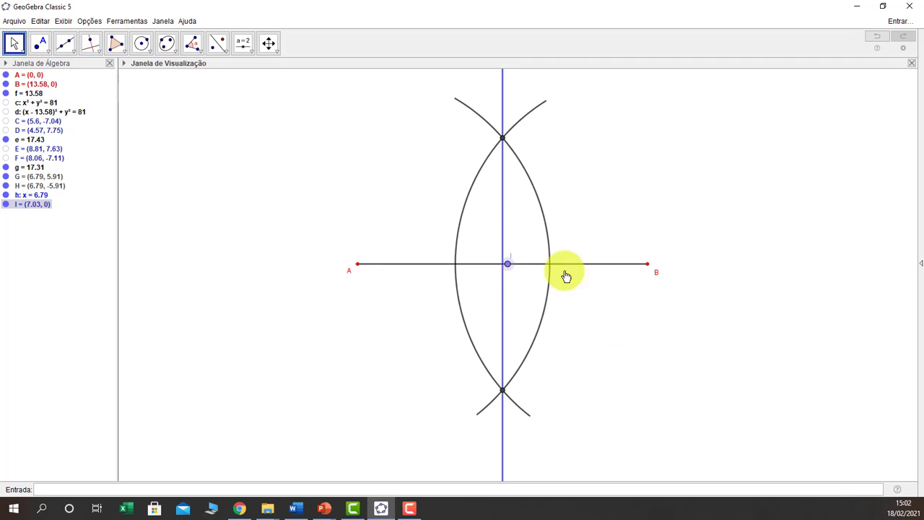
drag(566, 275, 488, 294)
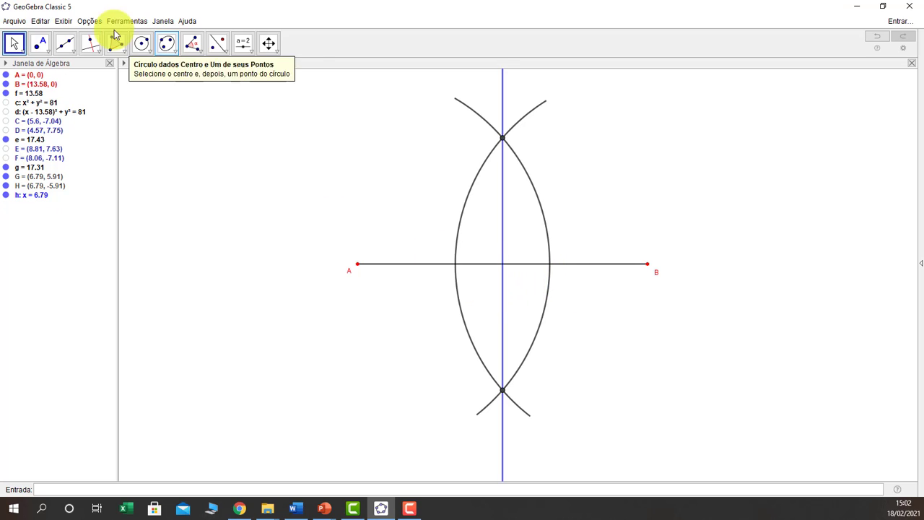
Place a point where the blue vertical line crosses segment AB and rename it M
click(40, 43)
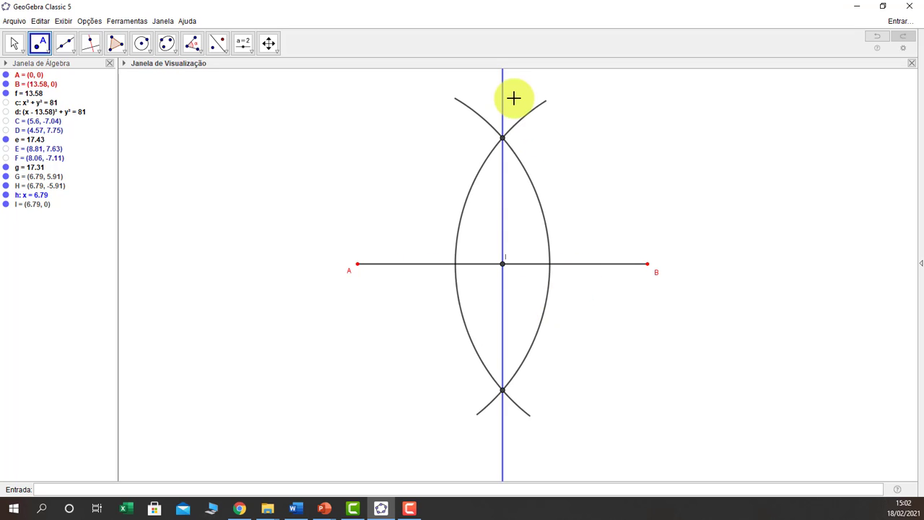
click(14, 43)
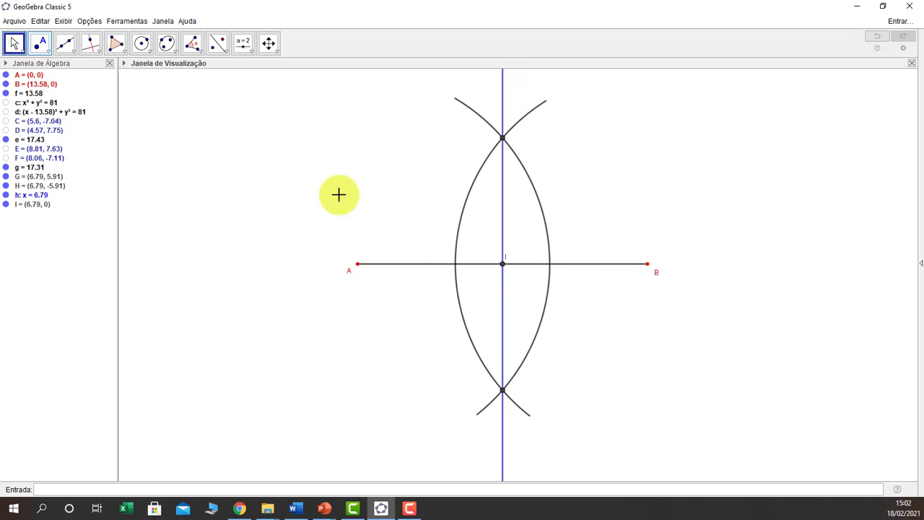
right_click(505, 269)
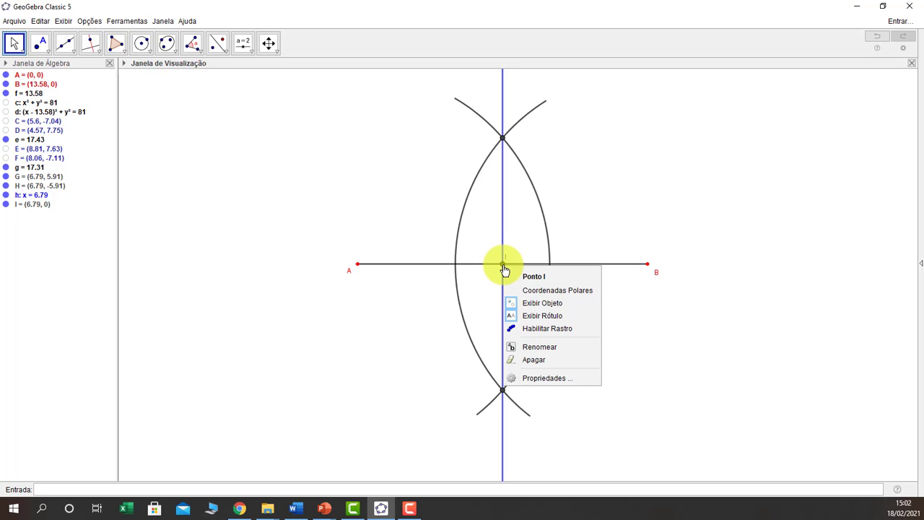
click(537, 348)
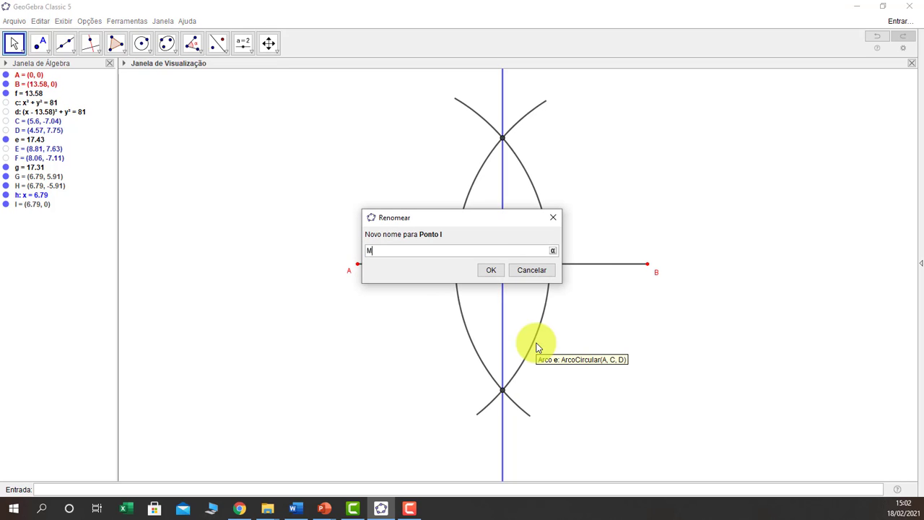
click(487, 272)
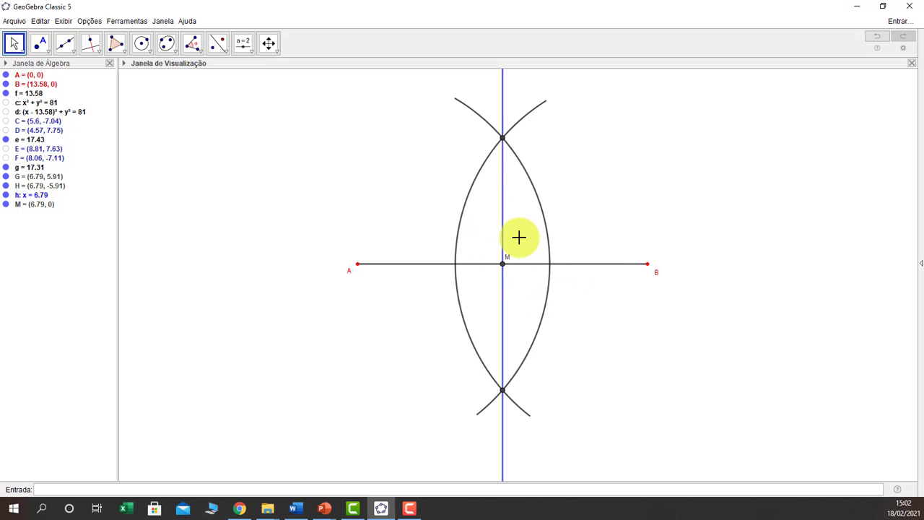
Recolour both construction arcs light grey (192, 192, 192)
click(468, 205)
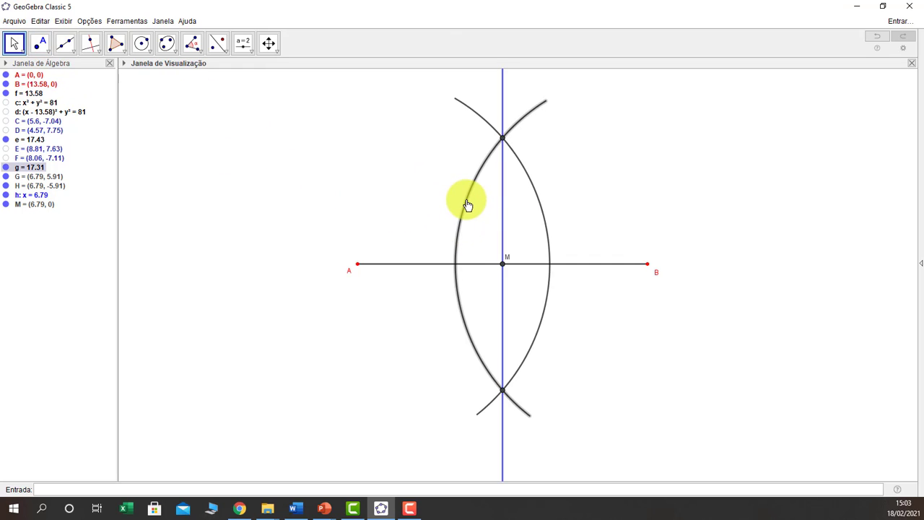
ctrl+click(538, 200)
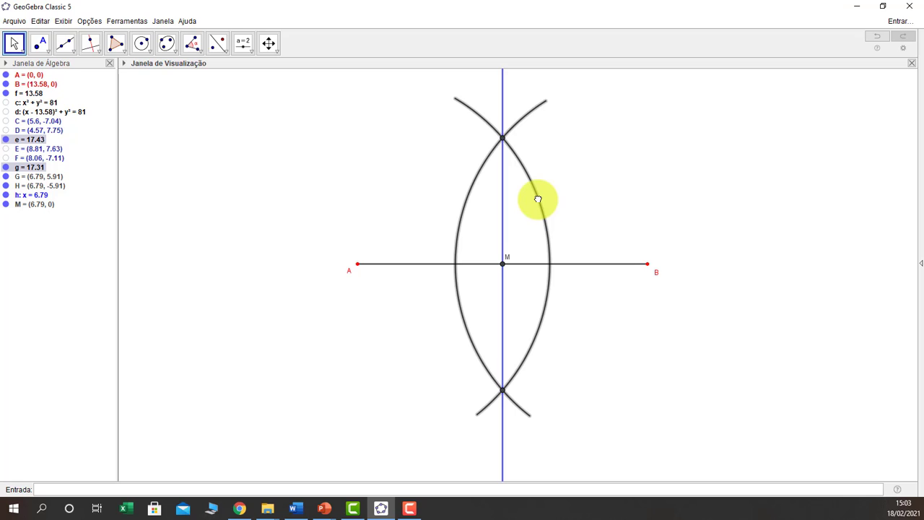
right_click(538, 199)
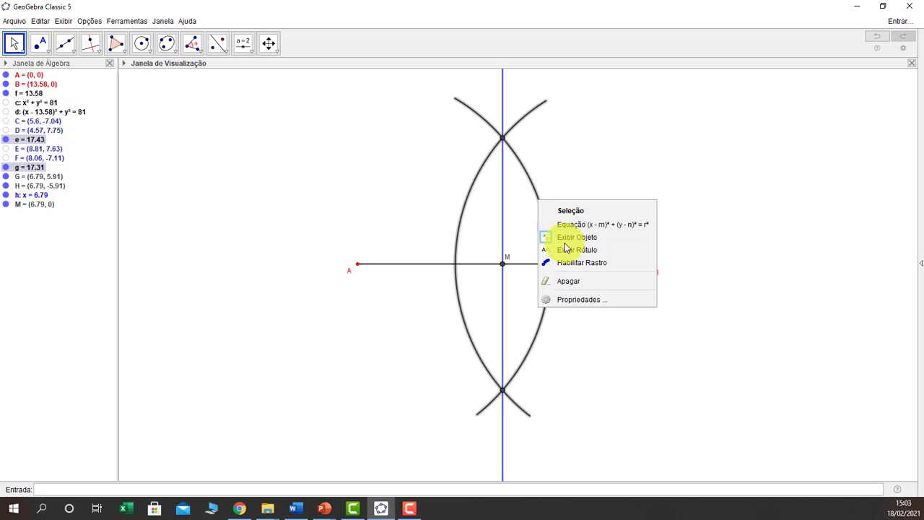
click(581, 303)
click(738, 95)
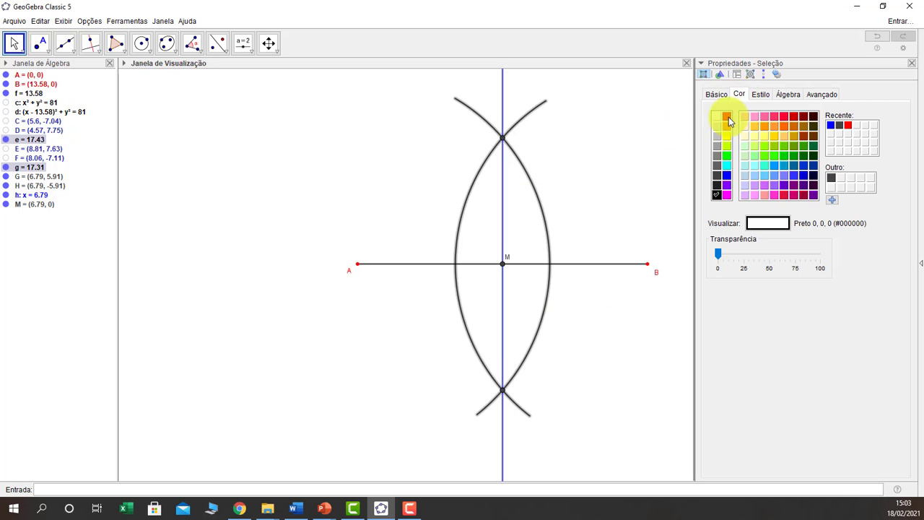
click(718, 138)
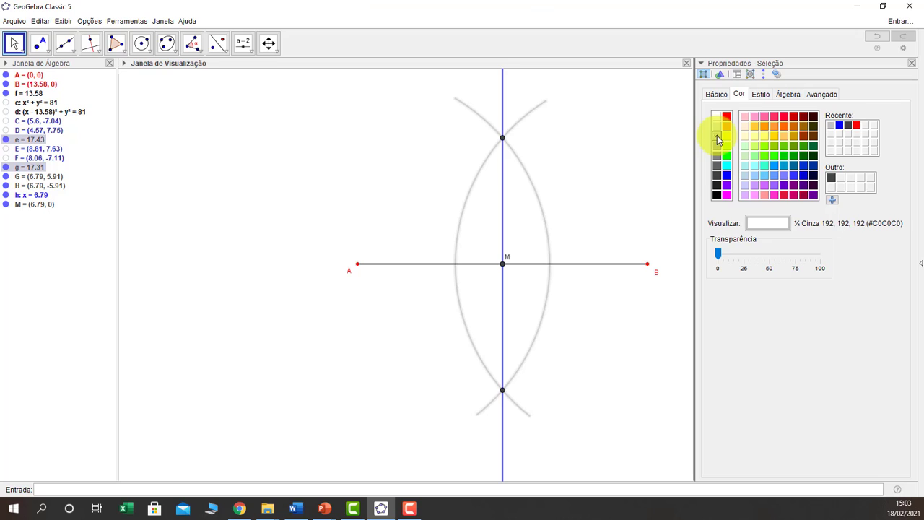
Change the line style of both arcs to dashed and deselect them
click(761, 94)
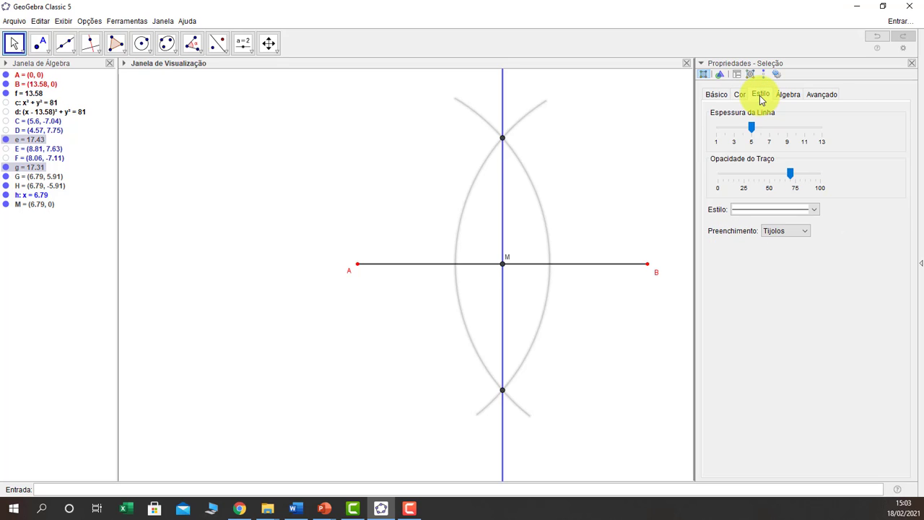
click(814, 211)
click(800, 233)
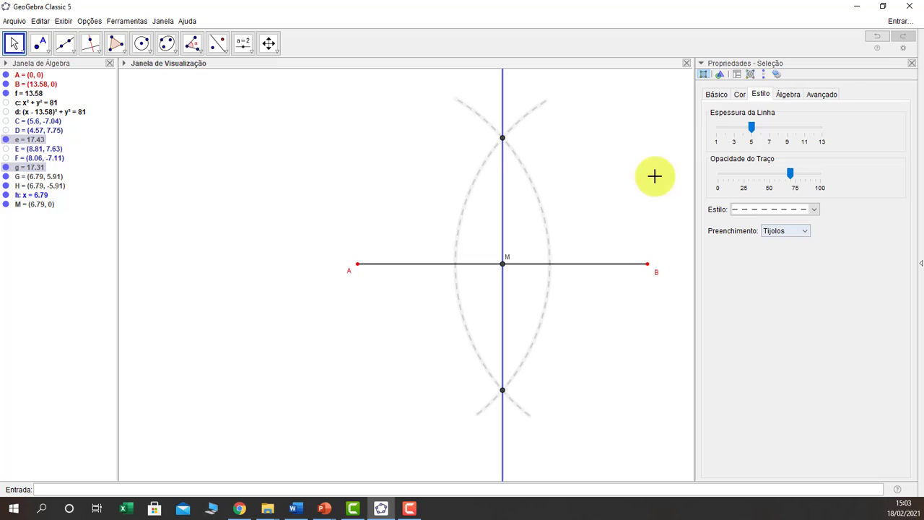
click(911, 64)
click(792, 168)
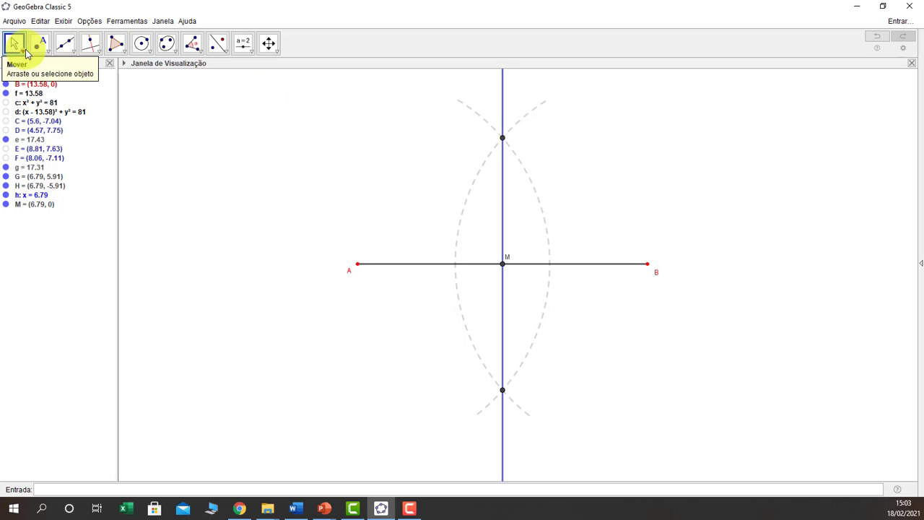
Create the midpoint of points A and B with the Midpoint or Center tool
click(49, 51)
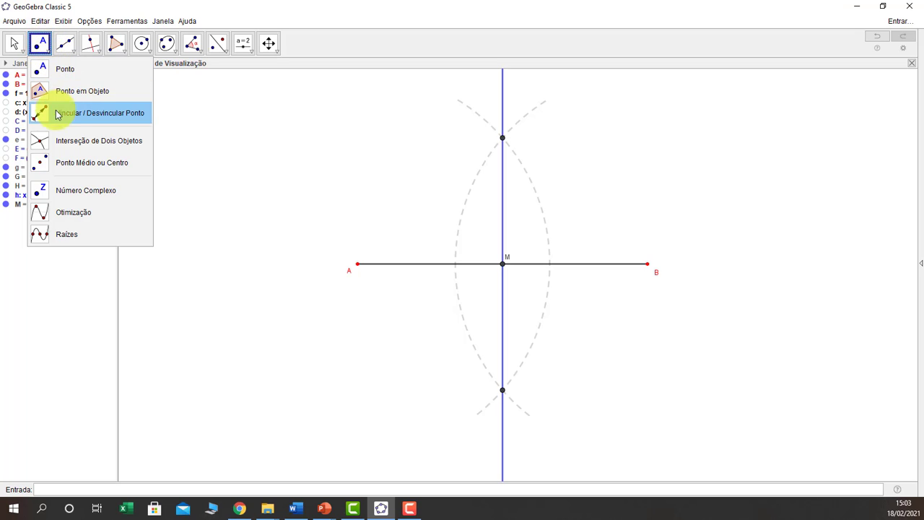
click(71, 163)
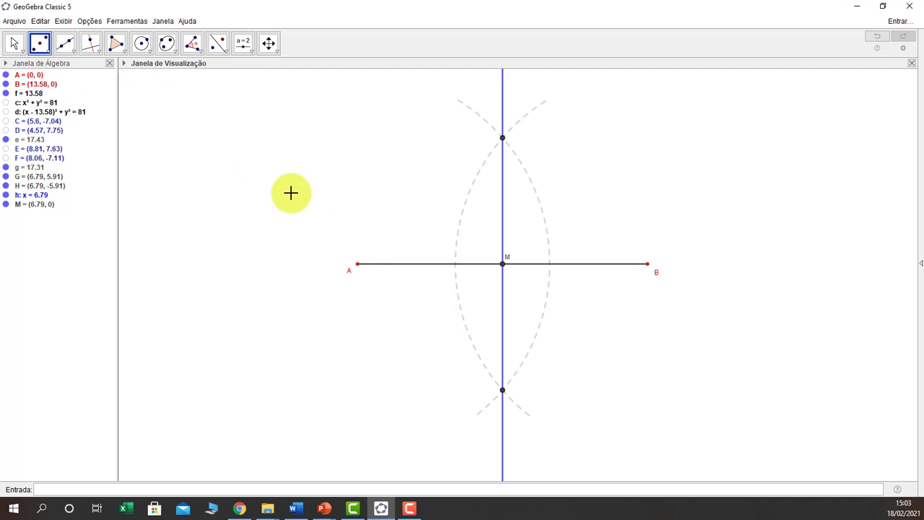
click(358, 266)
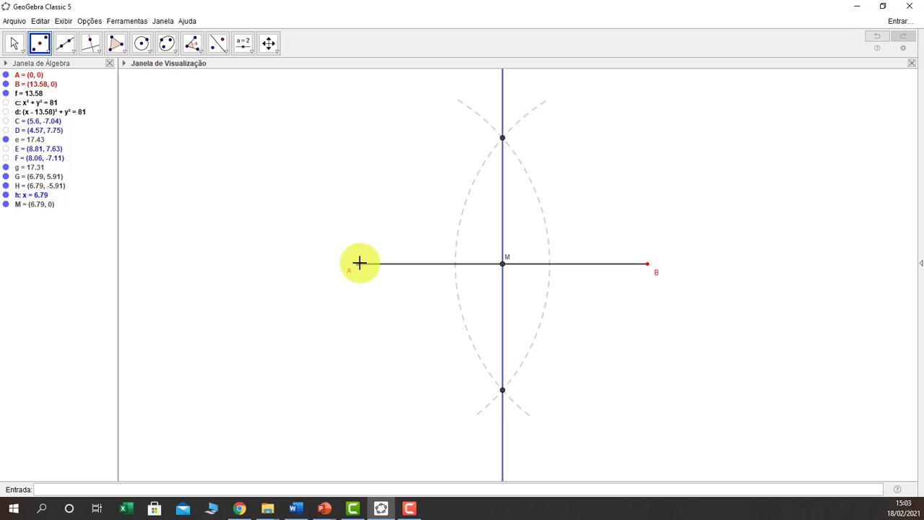
click(649, 266)
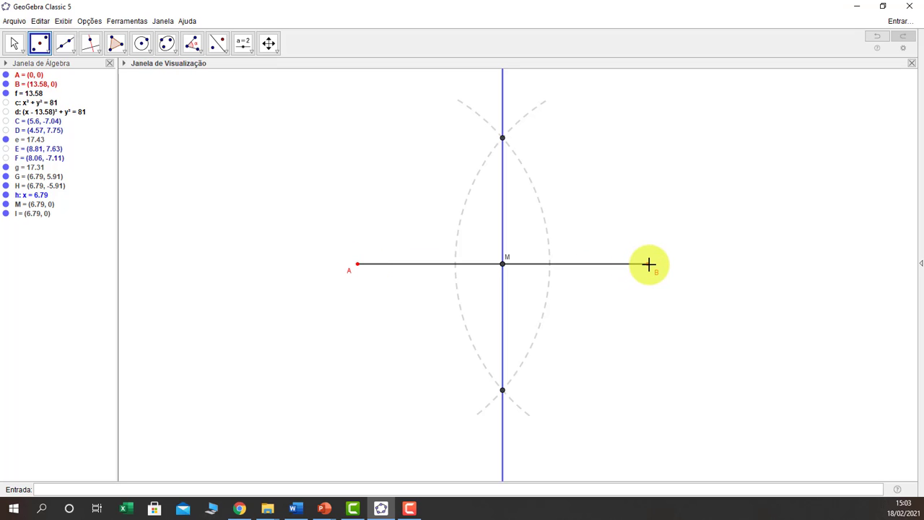
Hide and show point M again to compare it with the overlapping midpoint, and delete the duplicate midpoint
click(7, 206)
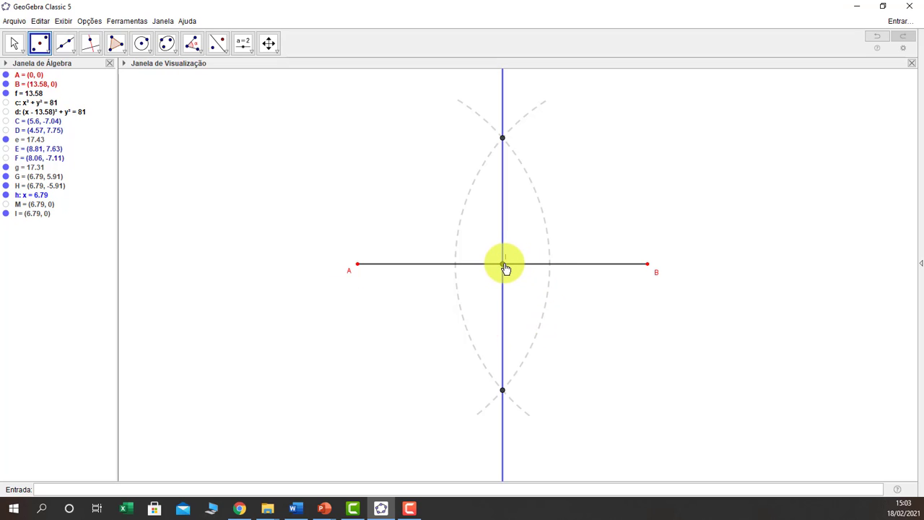
click(6, 204)
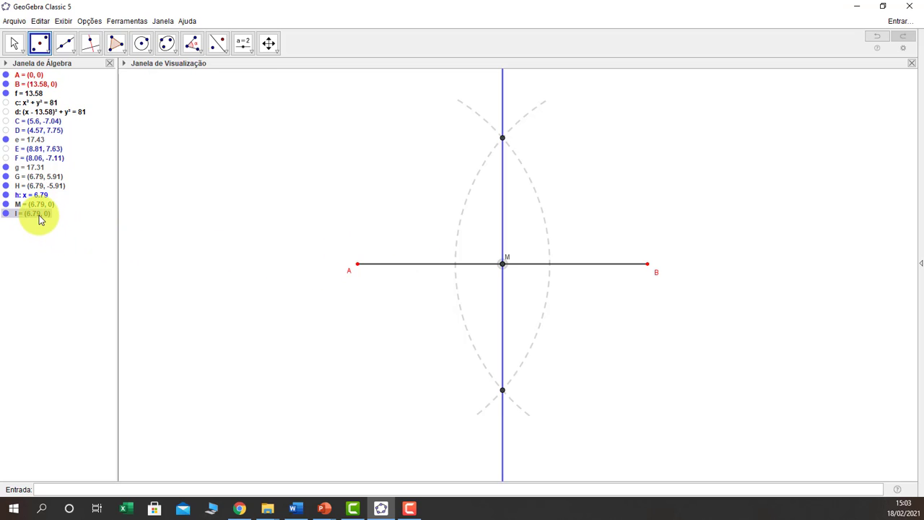
key(Delete)
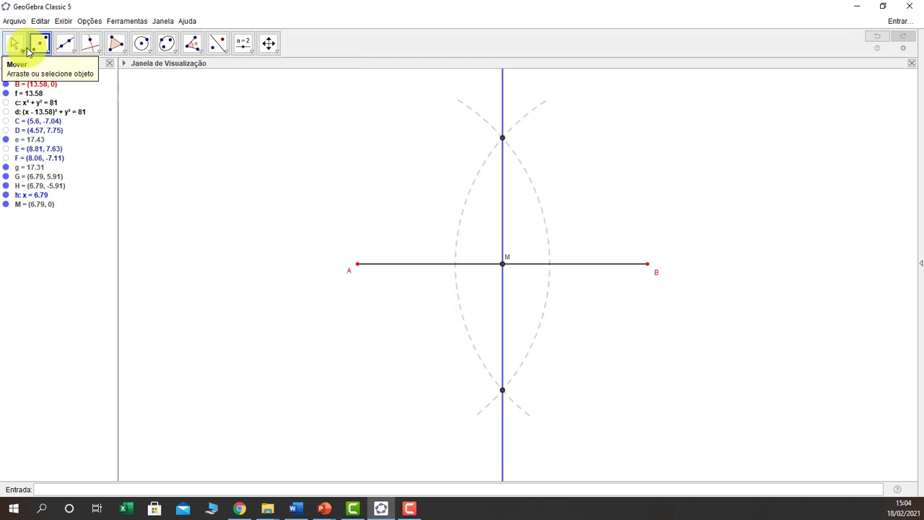
Construct the perpendicular bisector of points A and B with the Perpendicular Bisector tool
click(98, 52)
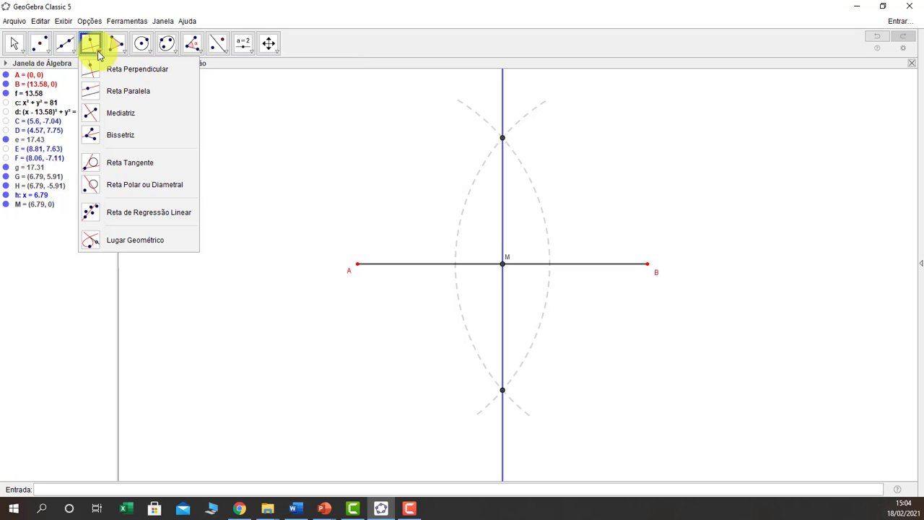
click(101, 113)
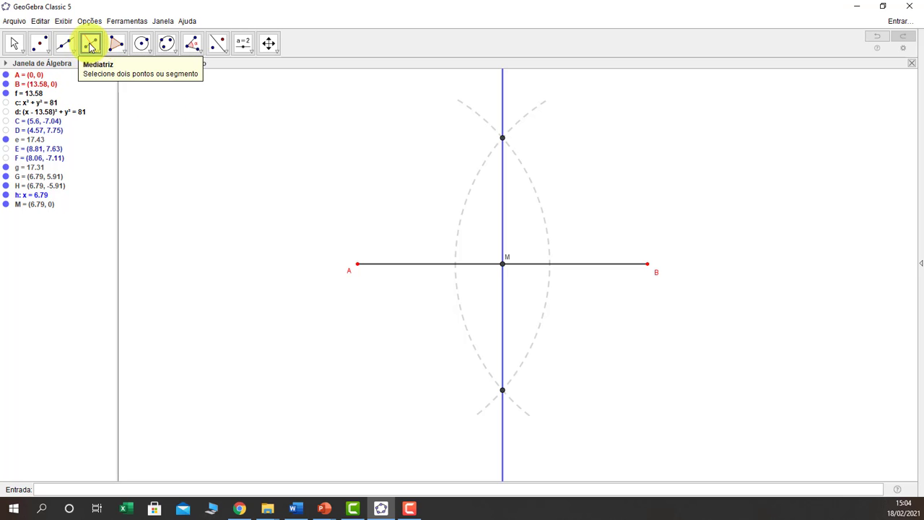
click(358, 264)
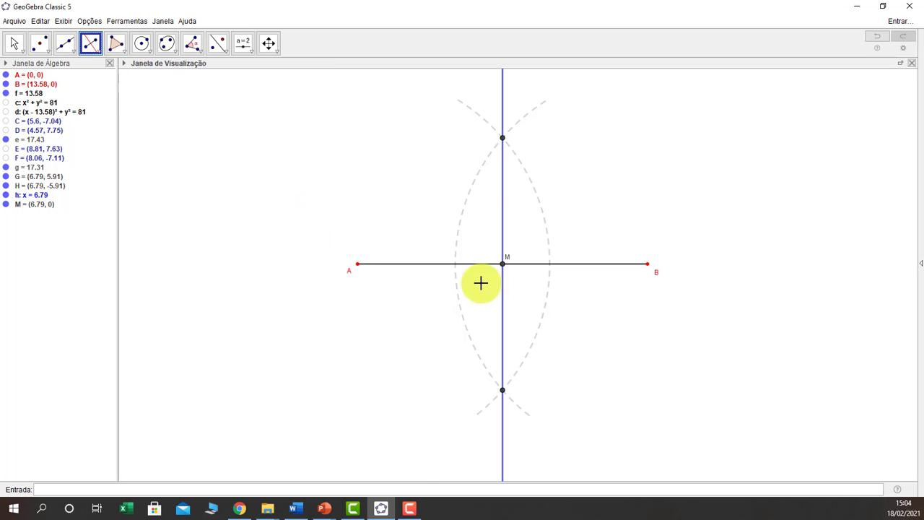
click(647, 265)
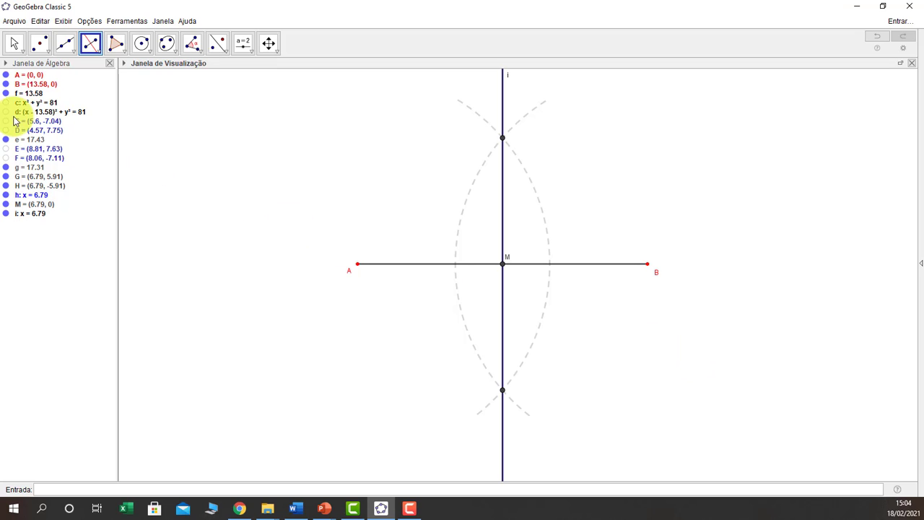
Delete the duplicate black bisector line lying over the blue vertical line
click(15, 45)
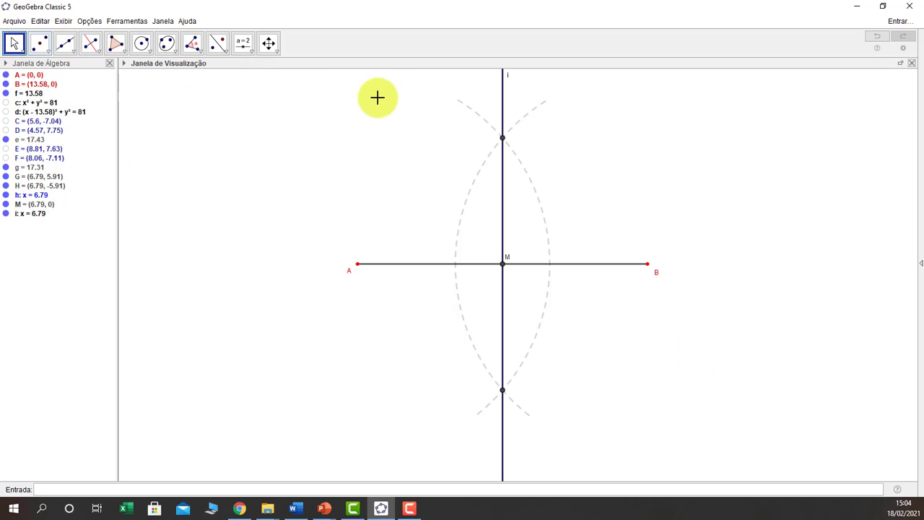
click(503, 98)
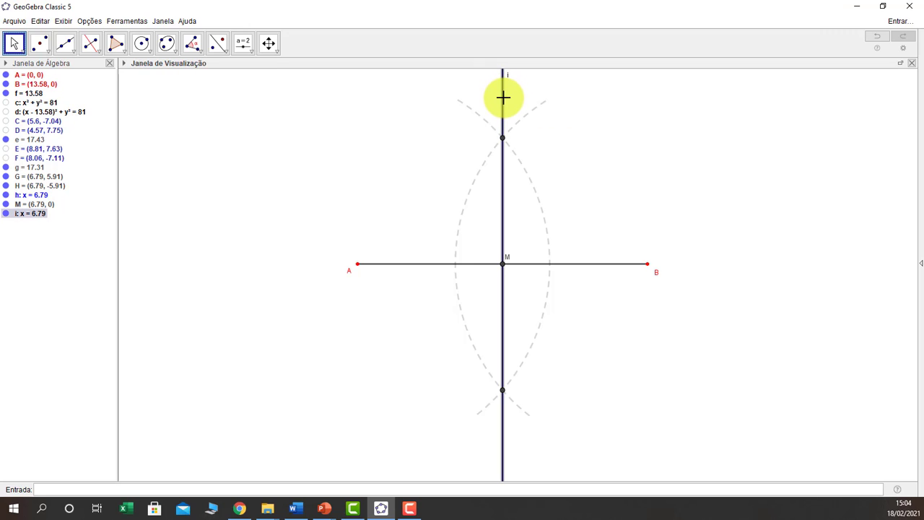
key(Delete)
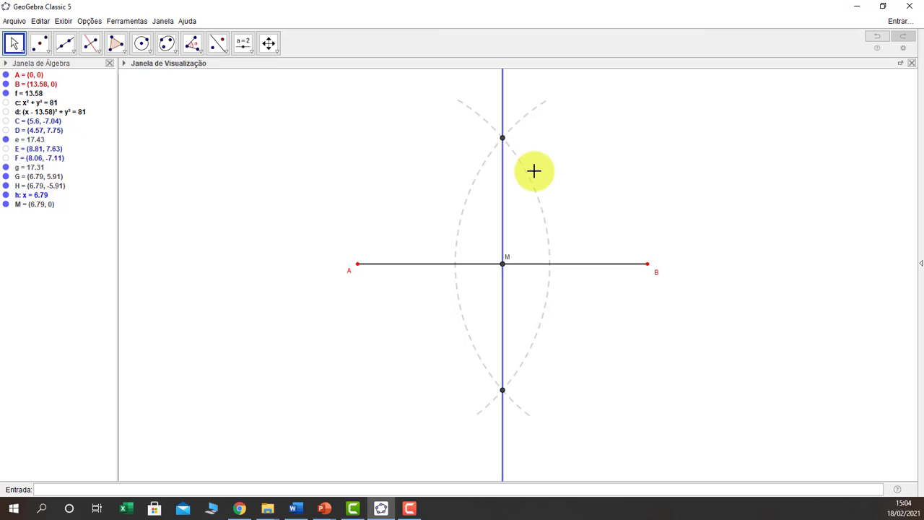
click(16, 44)
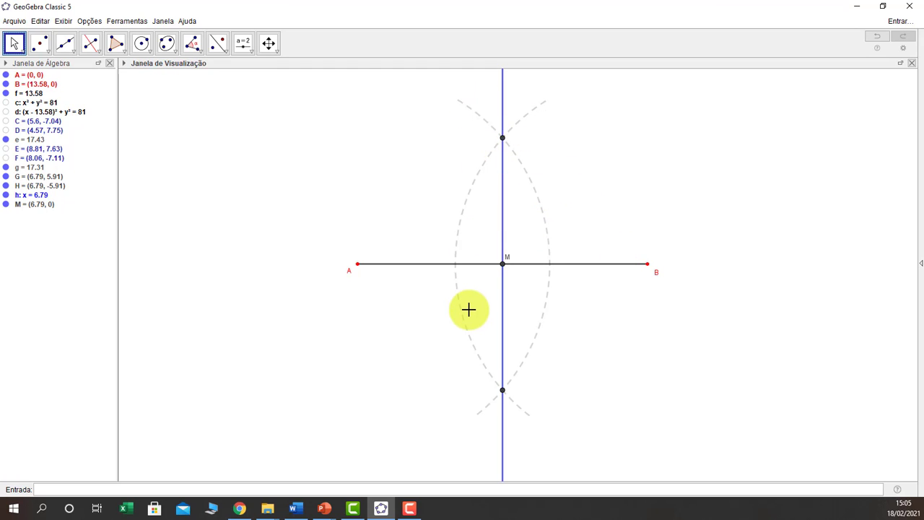
Draw a circle centred at point B with radius 7
click(144, 45)
click(168, 91)
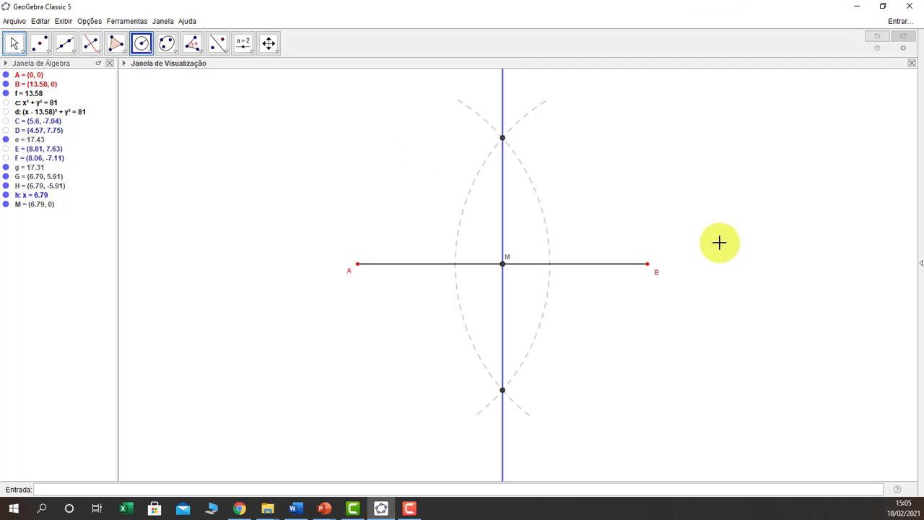
click(649, 265)
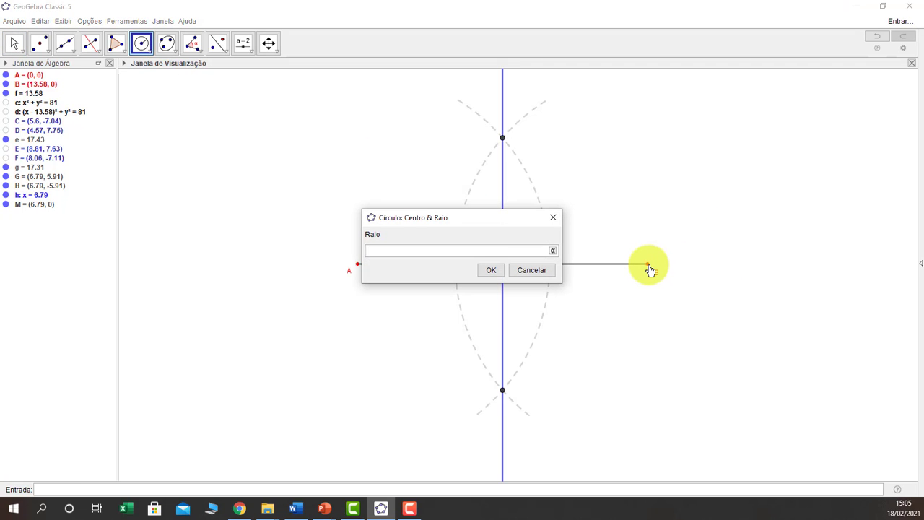
text(7)
key(Return)
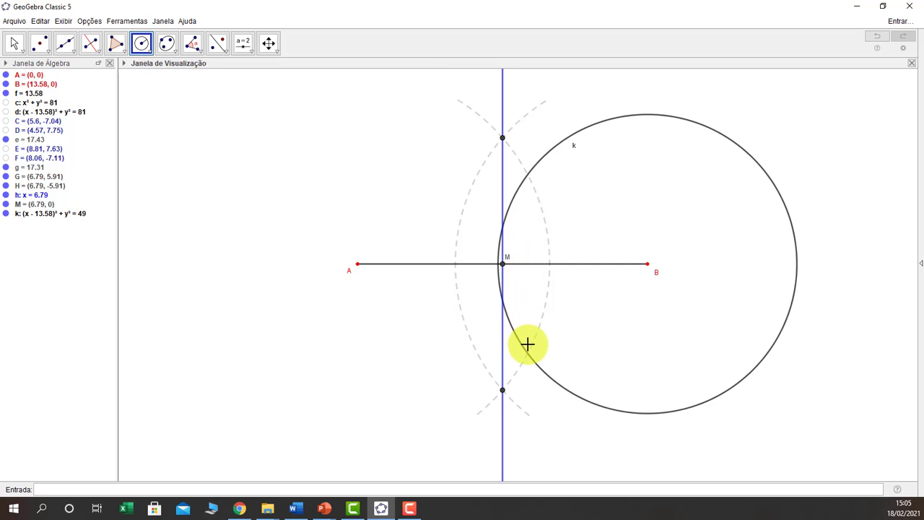
Delete the radius 7 circle centred at point B
click(14, 44)
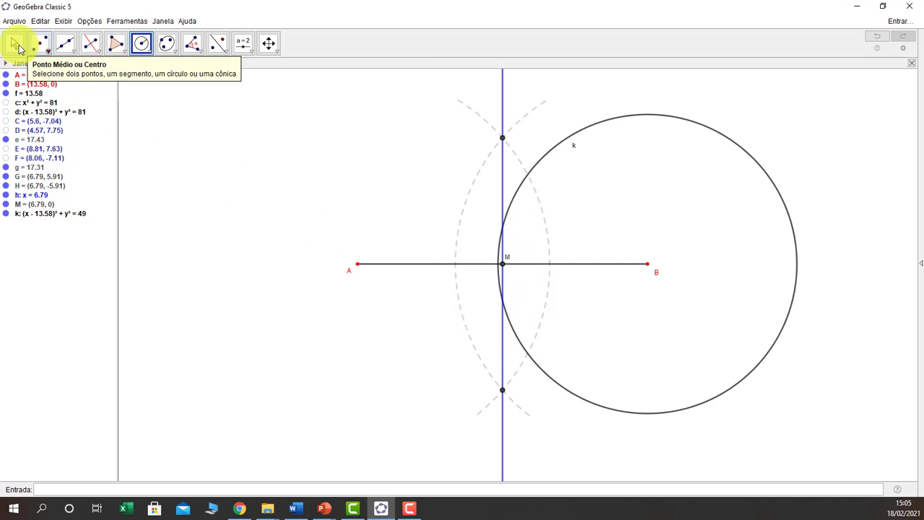
click(613, 121)
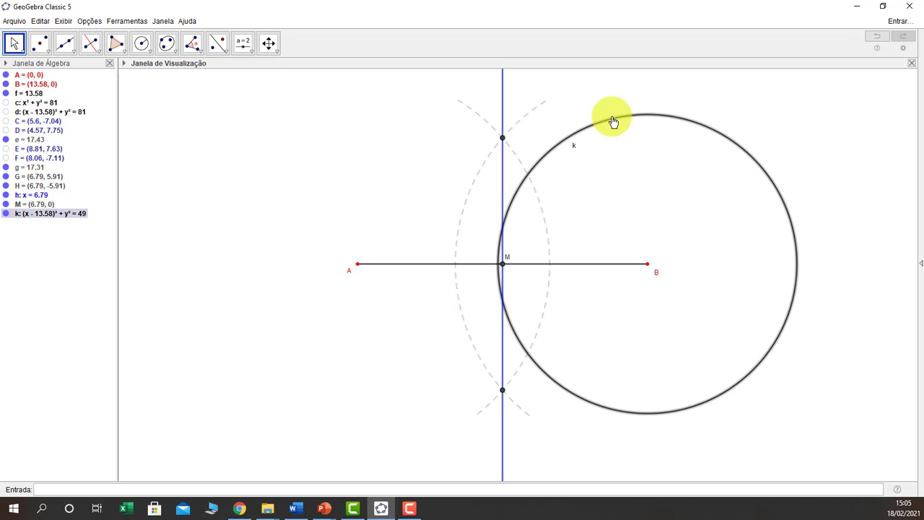
key(Delete)
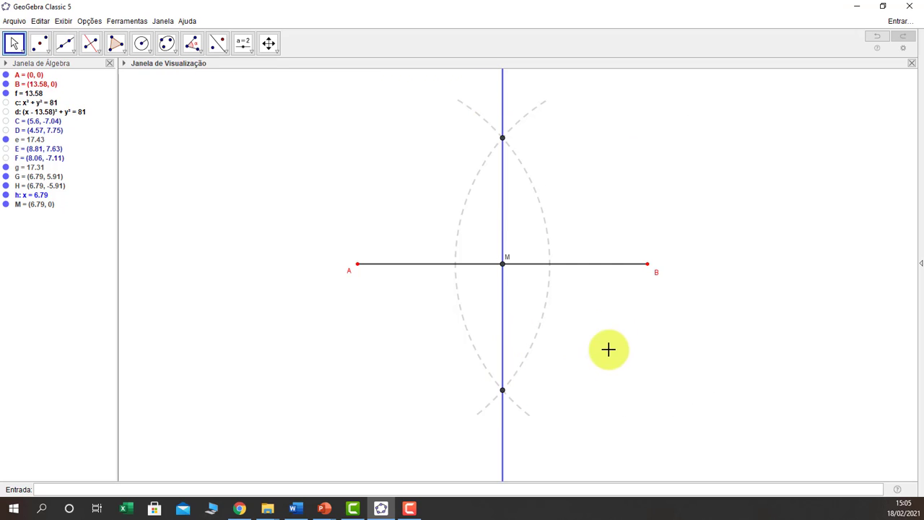